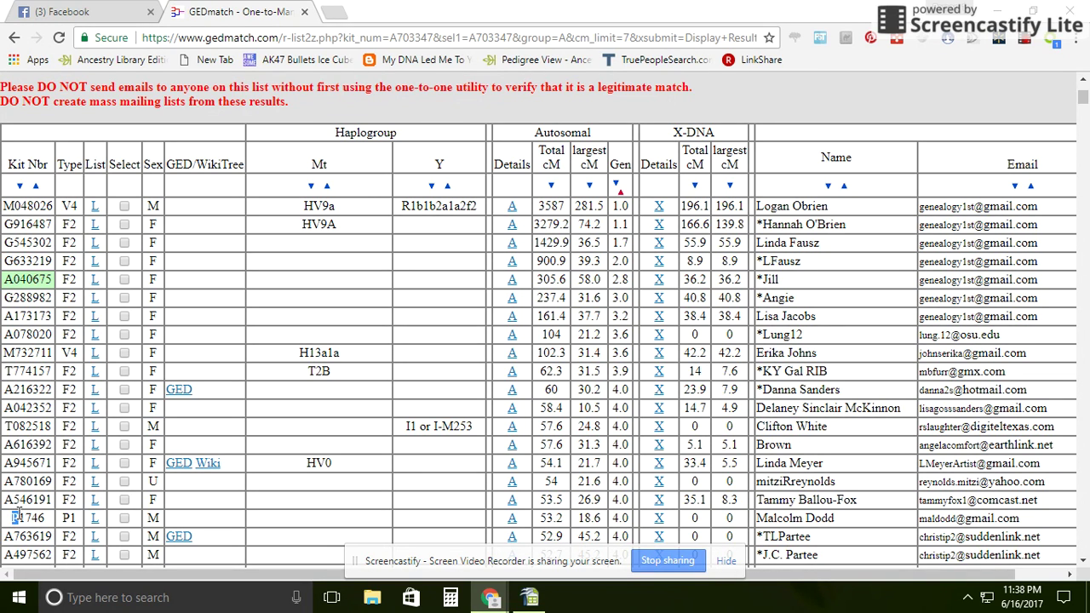
# Step: Examine the GEDmatch one-to-many DNA match list and the notes above it explaining the L, A and X links
pyautogui.scroll(-2, 25, 439)
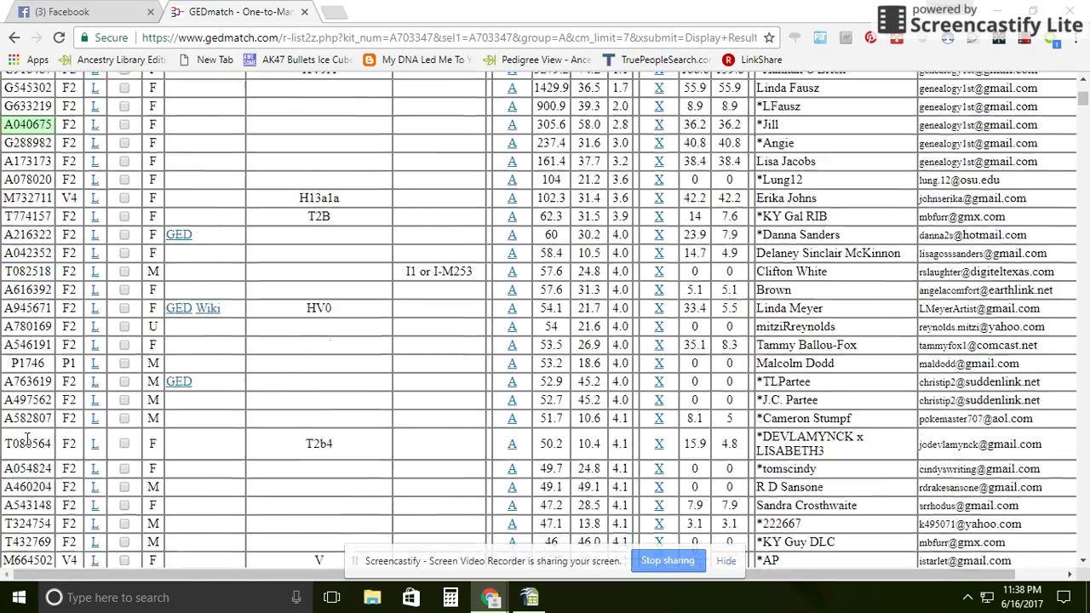
pyautogui.scroll(8, 26, 439)
pyautogui.scroll(-2, 23, 417)
pyautogui.scroll(3, 20, 396)
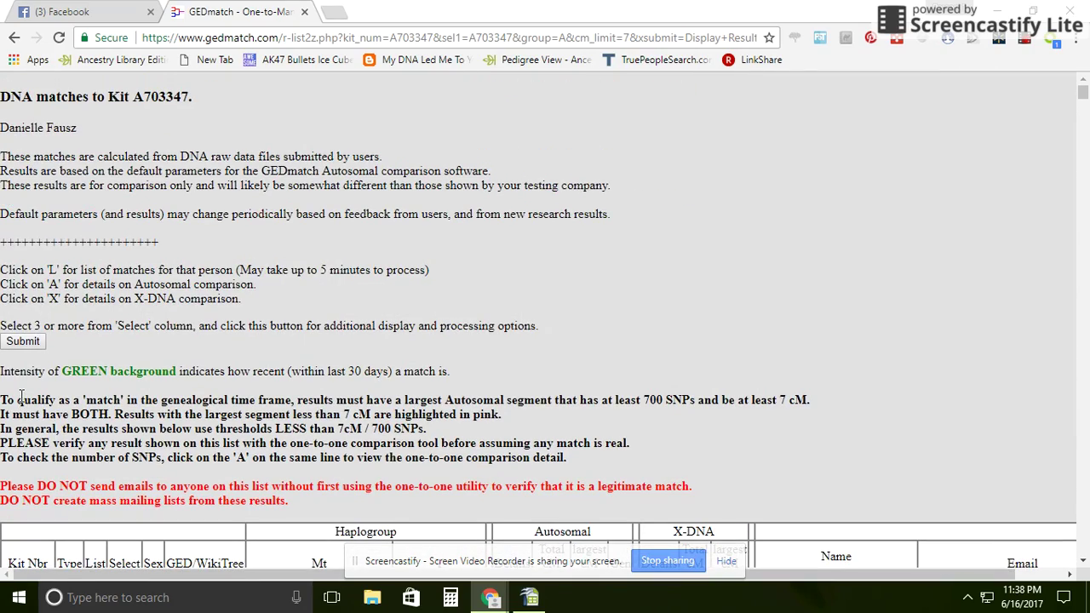
pyautogui.scroll(-4, 342, 360)
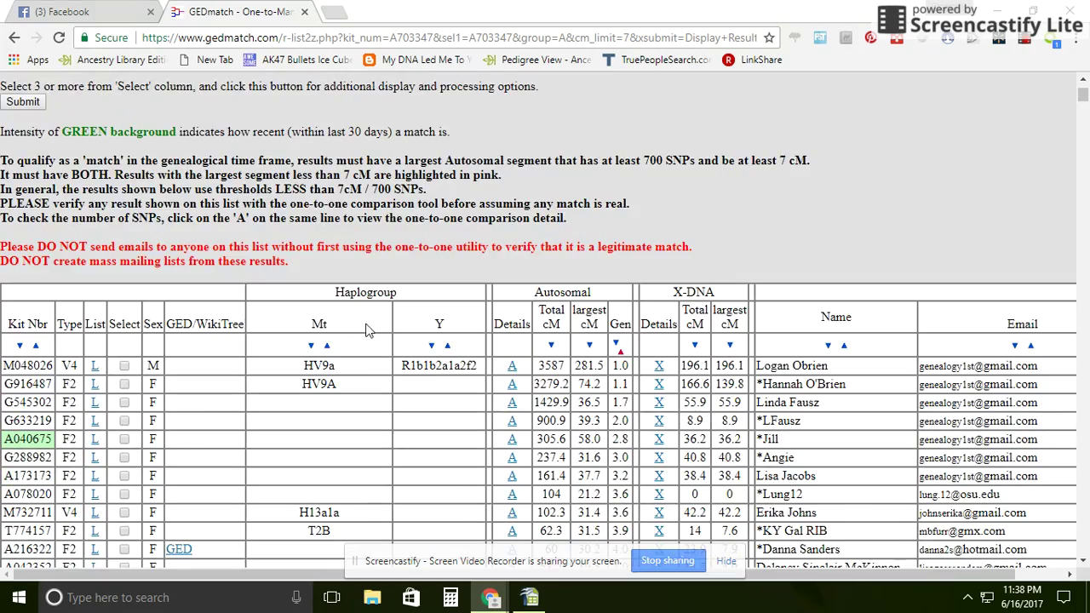
pyautogui.scroll(4, 387, 365)
pyautogui.scroll(1, 388, 364)
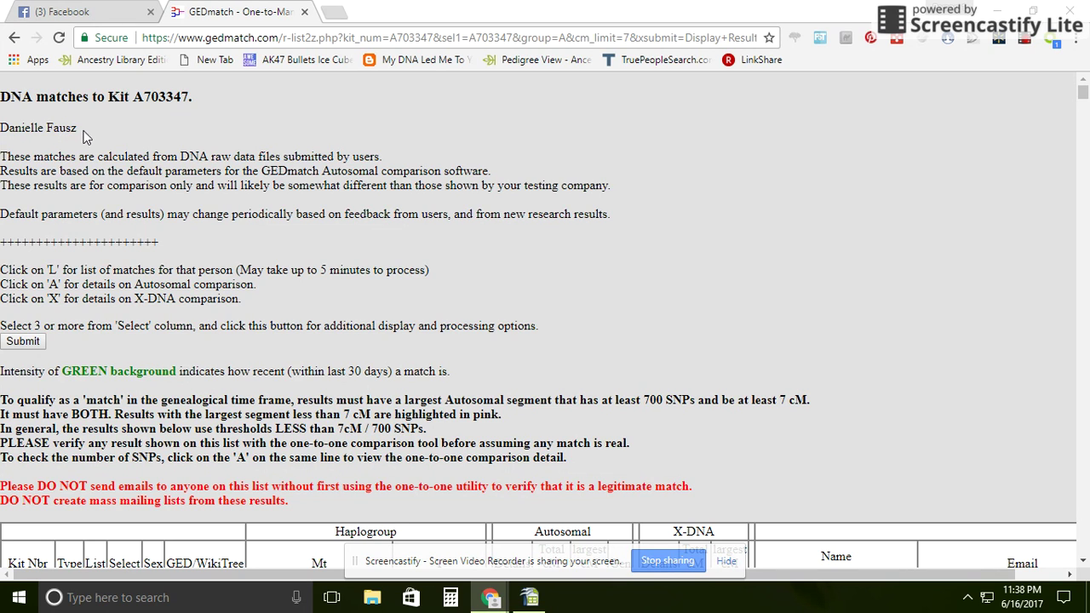
# Step: Open the one-to-many match list of the first-listed match in a new browser tab and switch to it
pyautogui.scroll(-4, 143, 350)
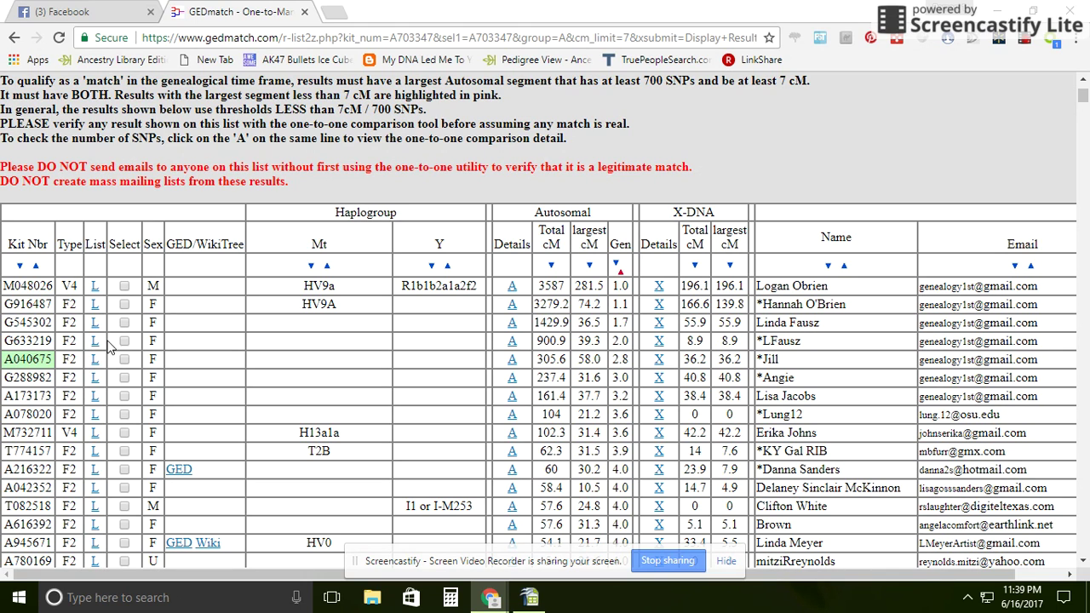
pyautogui.rightClick(95, 292)
pyautogui.click(127, 298)
pyautogui.click(364, 9)
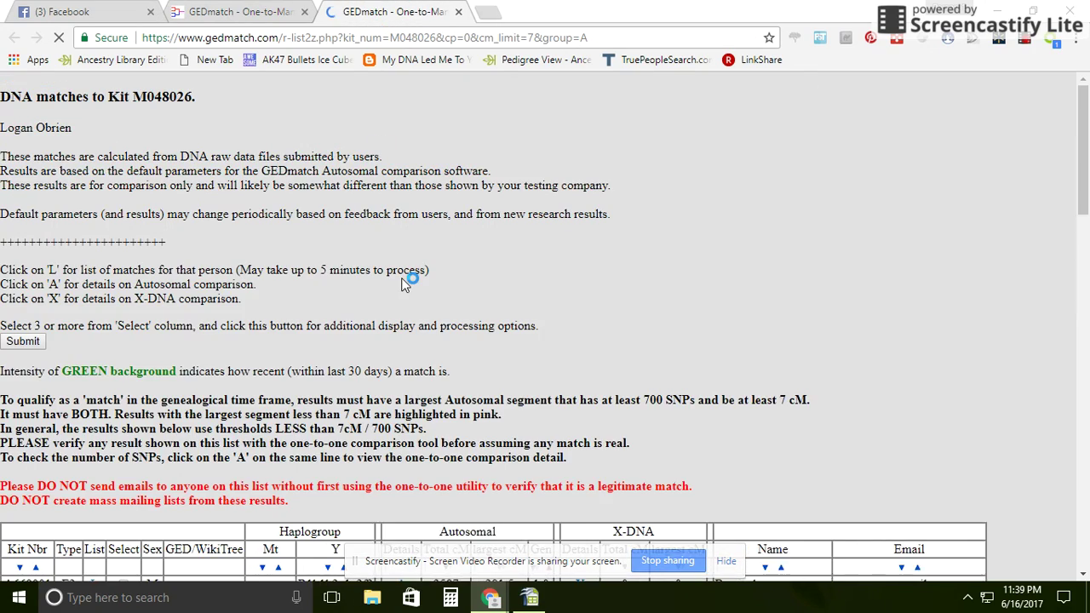
# Step: Compare the first match's own match list with the original kit's list, and close the extra tab
pyautogui.scroll(-3, 406, 282)
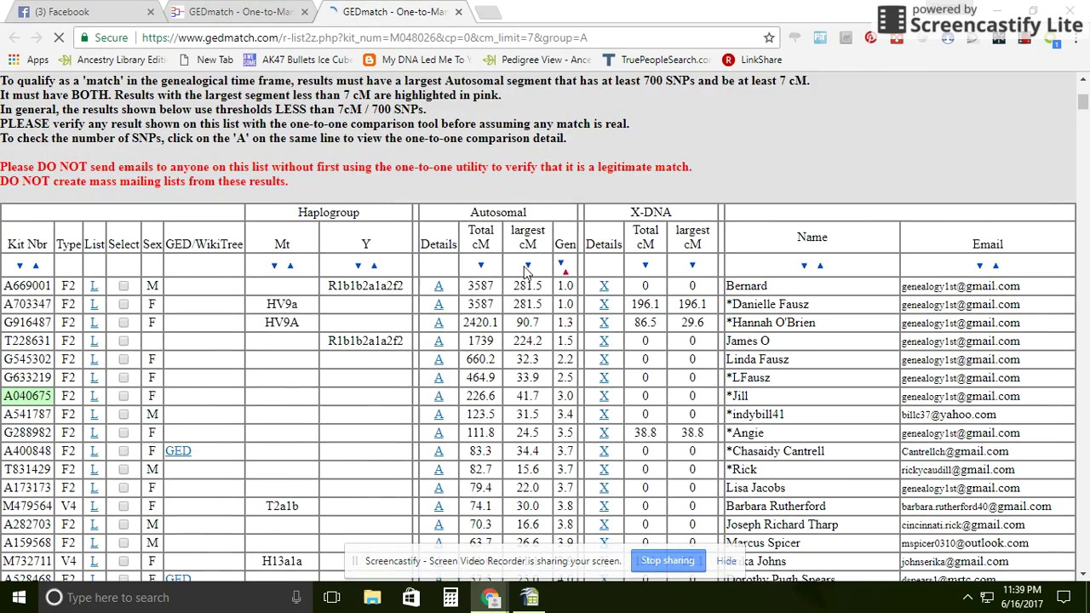
pyautogui.scroll(2, 552, 281)
pyautogui.scroll(2, 552, 281)
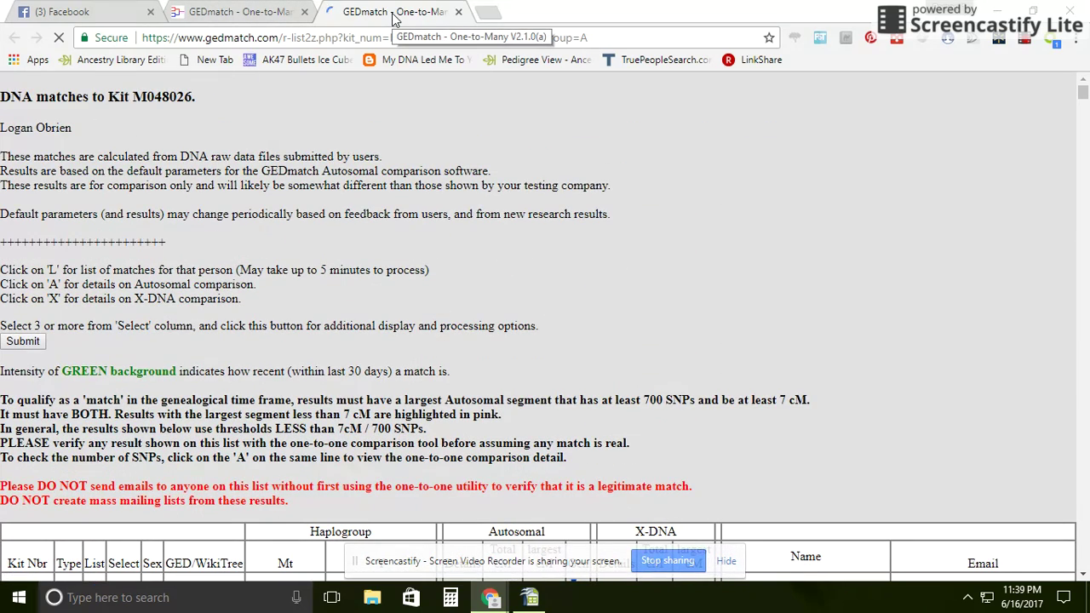
pyautogui.scroll(-3, 101, 302)
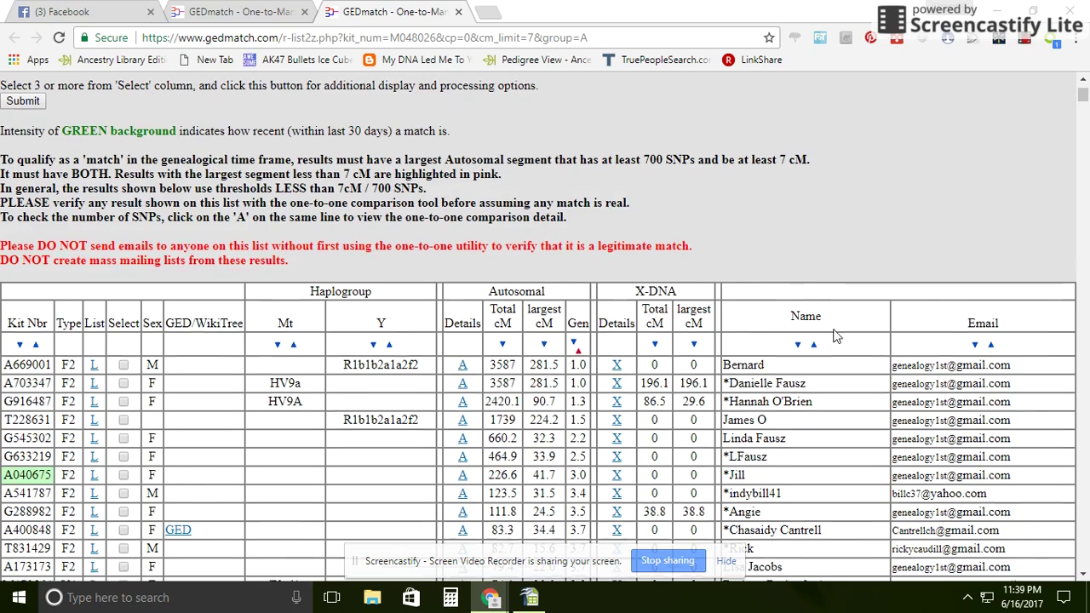
pyautogui.scroll(-2, 733, 206)
pyautogui.click(244, 12)
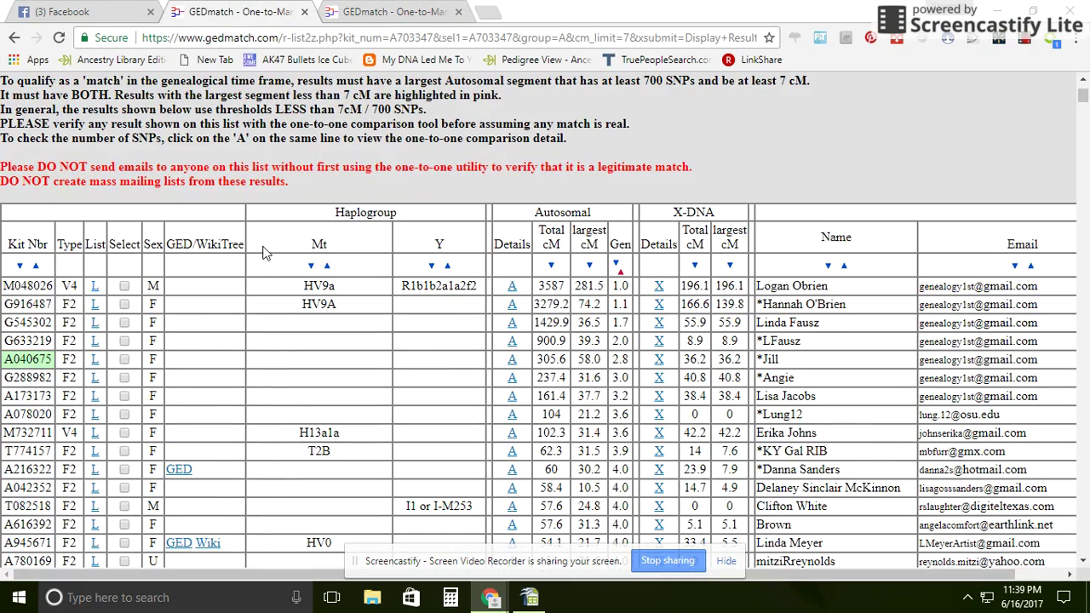
pyautogui.scroll(2, 179, 328)
pyautogui.scroll(-2, 96, 292)
pyautogui.click(419, 10)
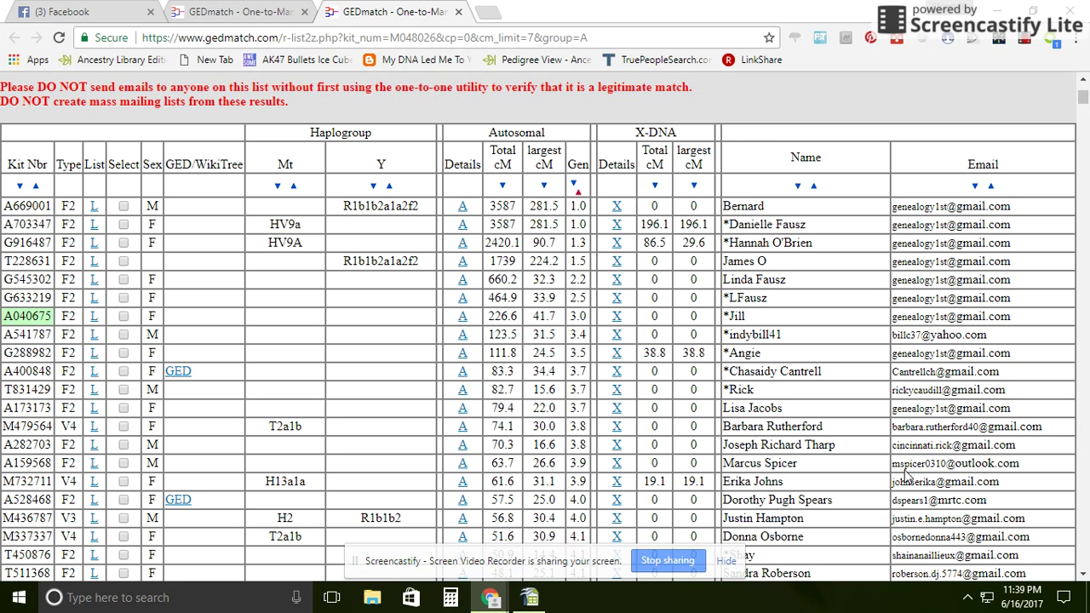
pyautogui.scroll(-1, 813, 320)
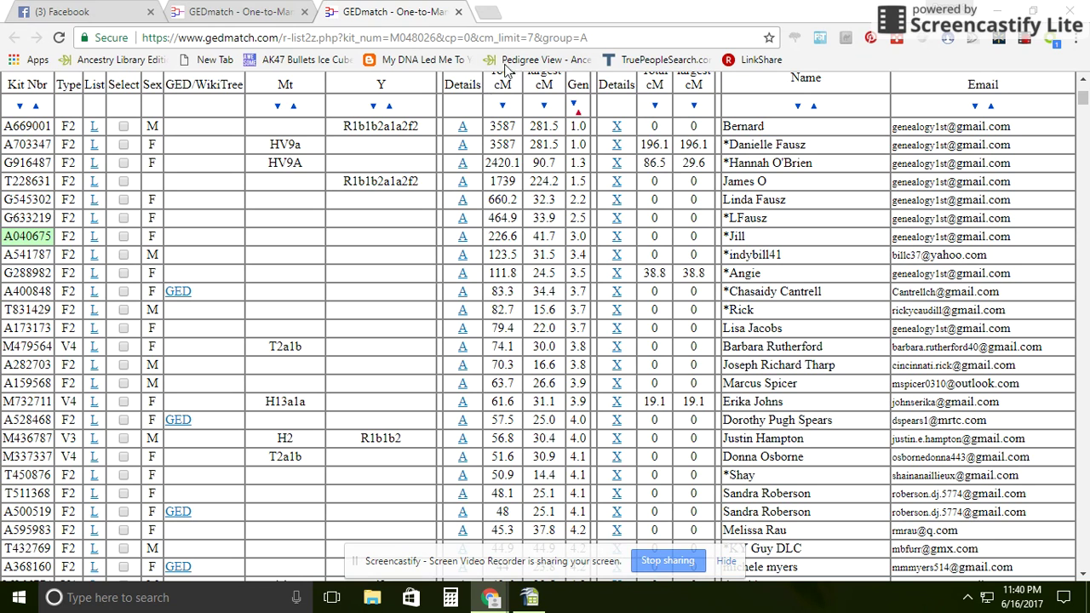
pyautogui.click(458, 12)
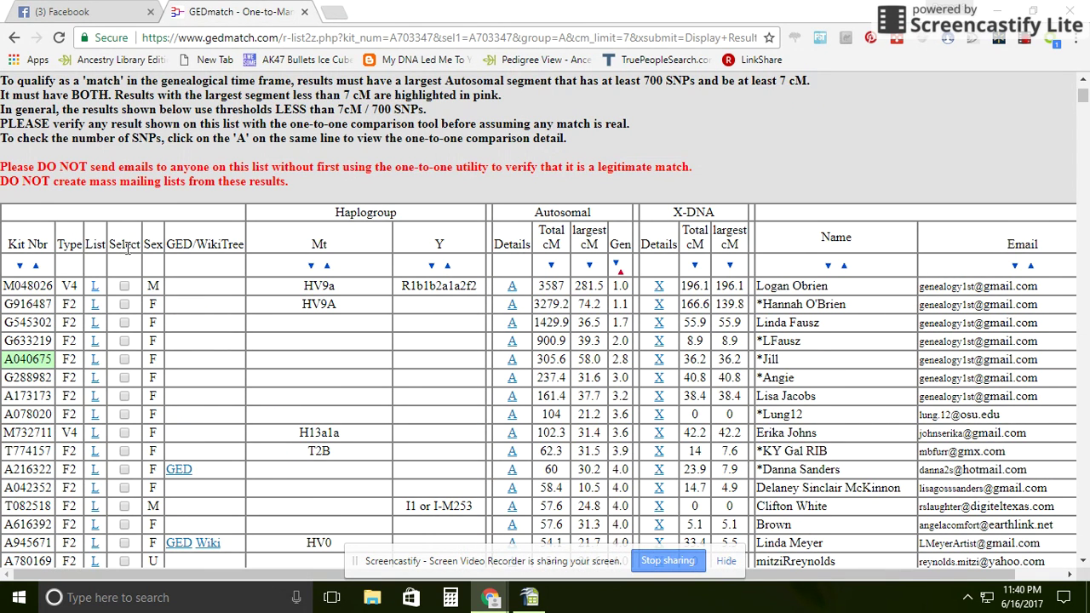
# Step: Select the top five matches plus the one with Y haplogroup I1 or I-M253, and submit them for additional processing options
pyautogui.click(124, 287)
pyautogui.click(125, 304)
pyautogui.click(125, 322)
pyautogui.click(124, 341)
pyautogui.click(125, 359)
pyautogui.click(124, 505)
pyautogui.scroll(4, 126, 398)
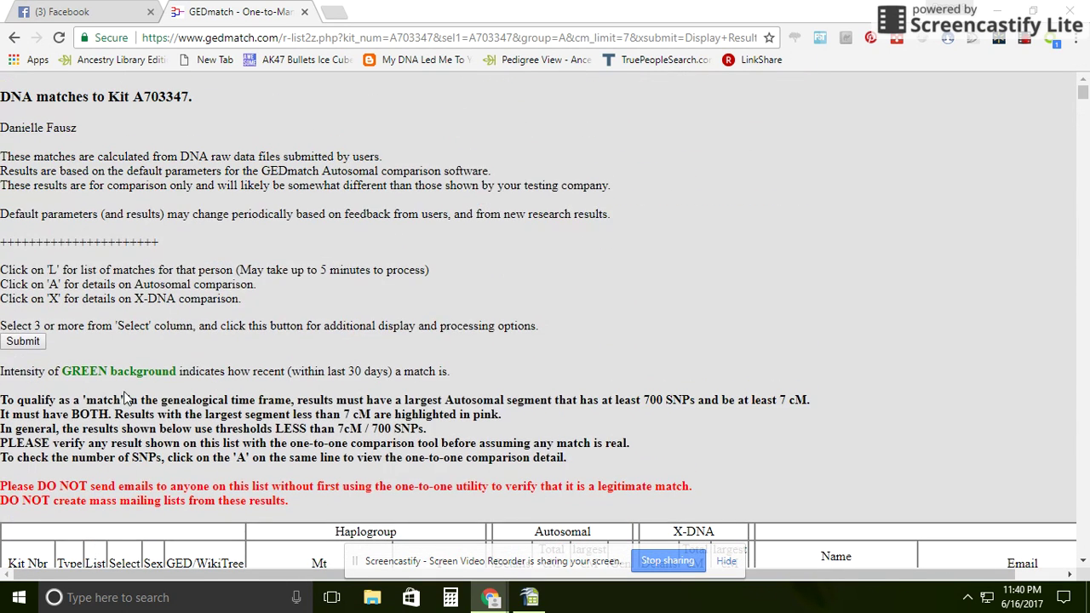
pyautogui.click(20, 345)
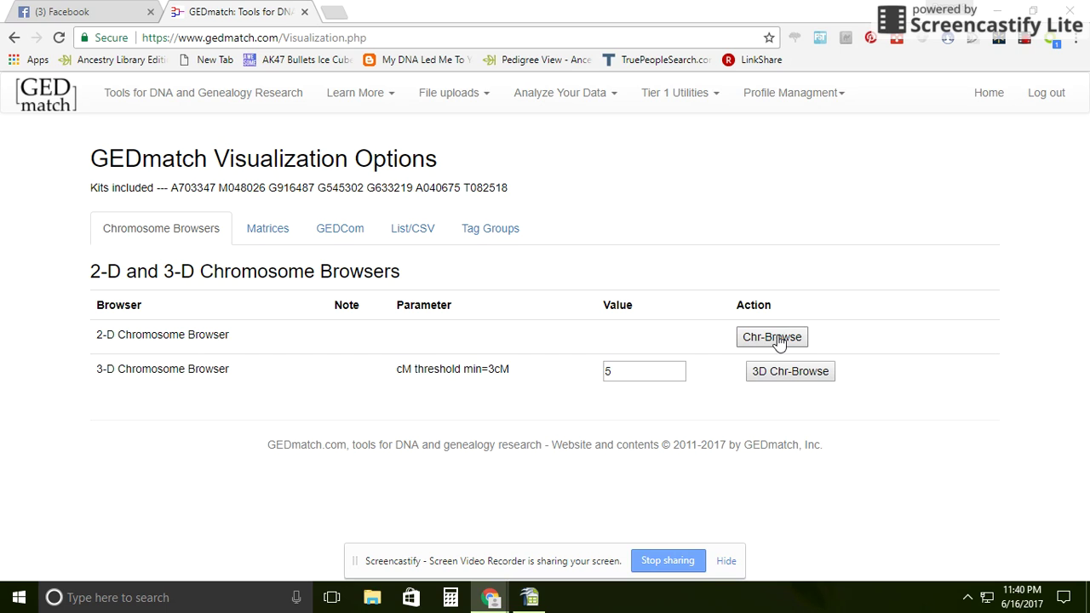
# Step: Generate the Autosomal Matrix Comparison for the selected kits and bring the resulting matrix into view
pyautogui.click(271, 238)
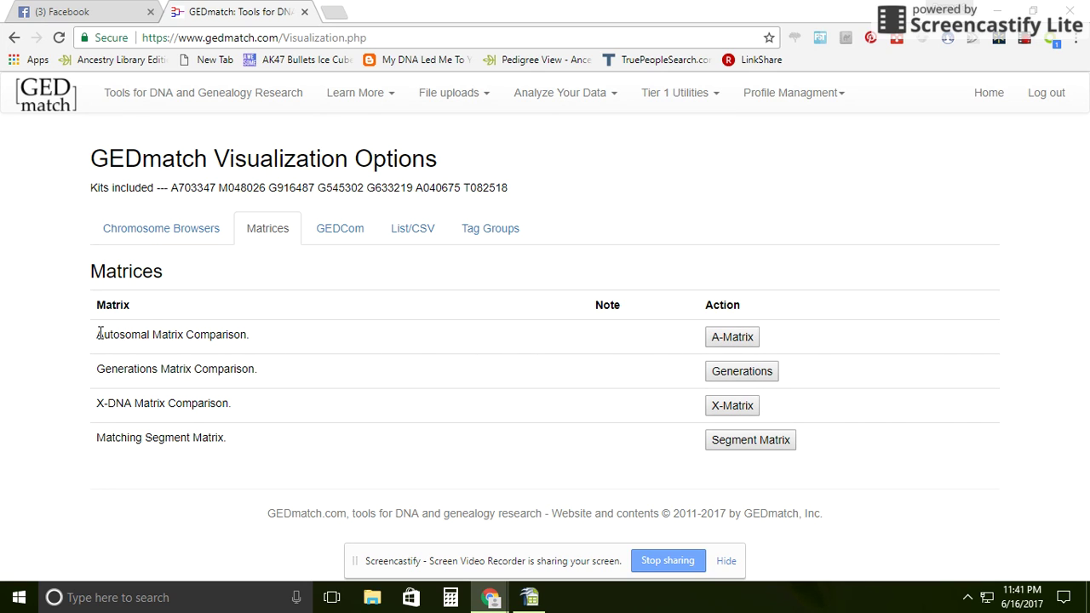
pyautogui.moveTo(94, 338); pyautogui.dragTo(171, 337)
pyautogui.click(733, 339)
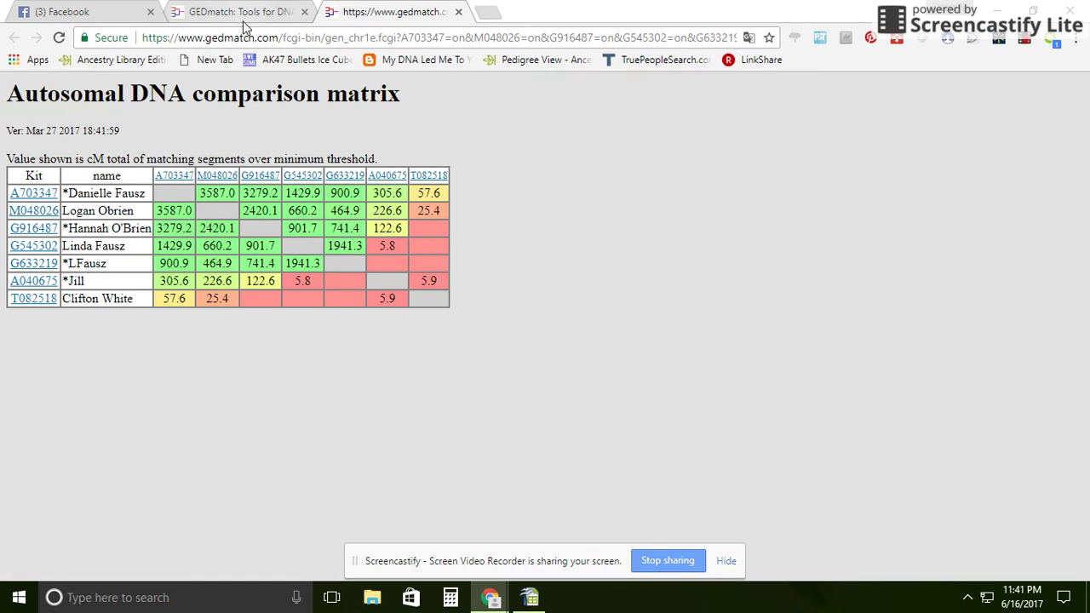
pyautogui.click(244, 19)
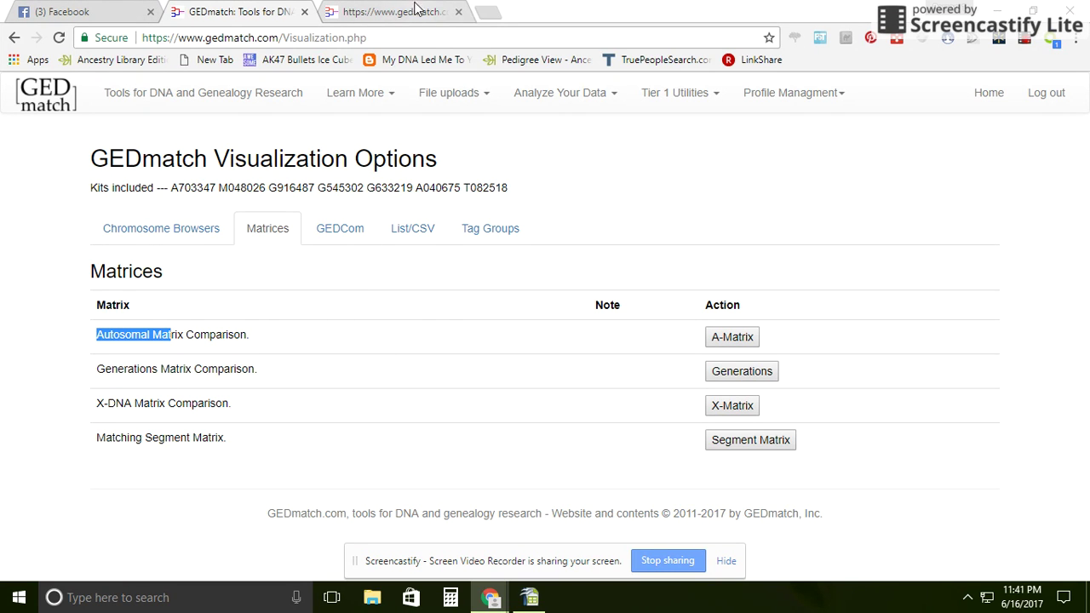
pyautogui.click(379, 9)
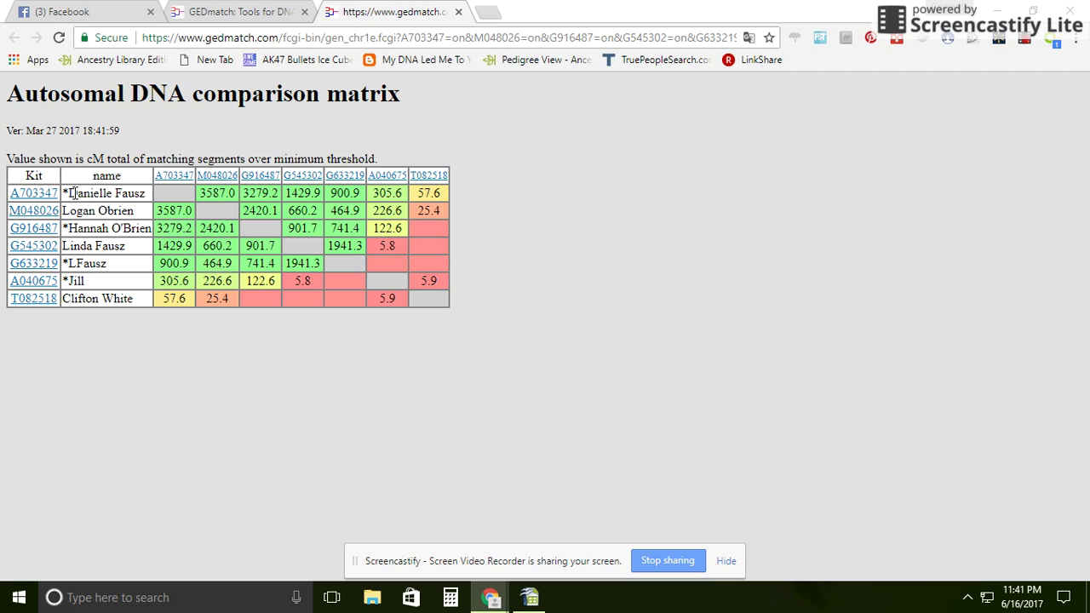
# Step: Examine how many total cM each match shares with the original kit, going down the first kit column of the autosomal matrix
pyautogui.moveTo(75, 193); pyautogui.dragTo(148, 194)
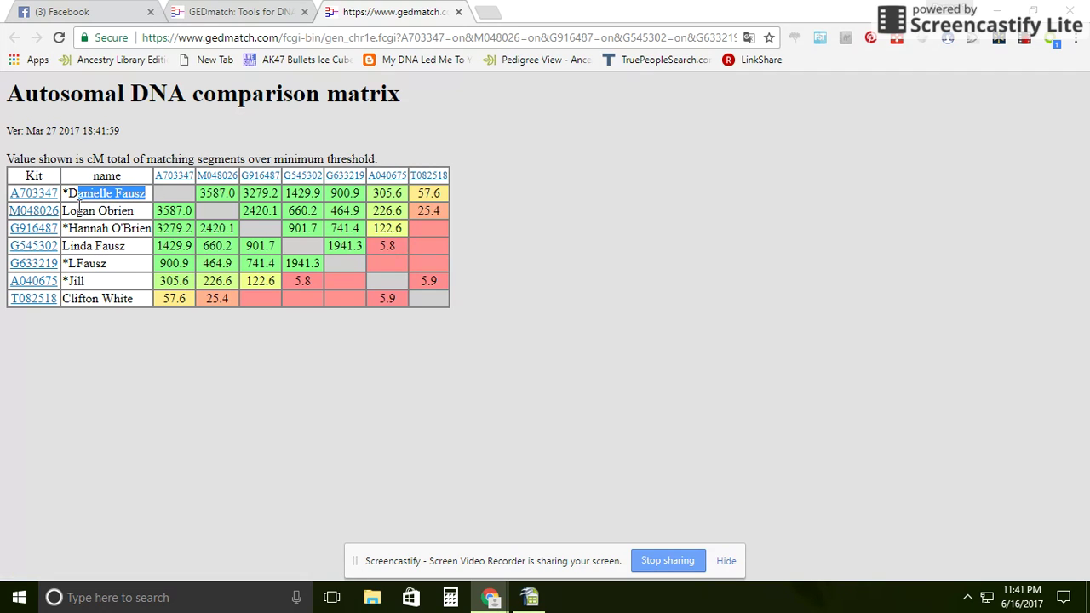
pyautogui.moveTo(157, 212); pyautogui.dragTo(183, 206)
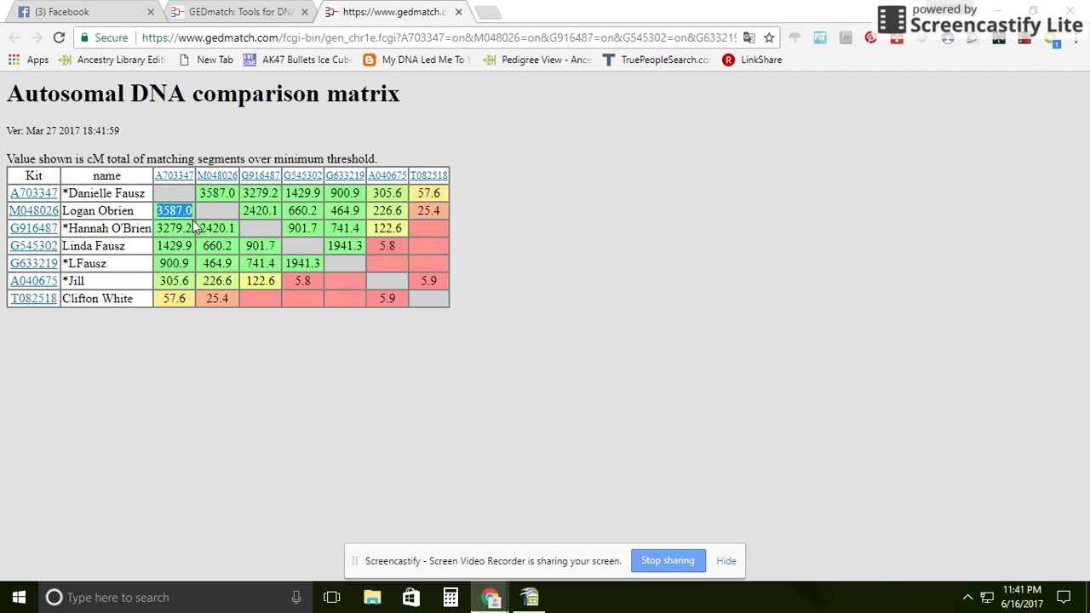
pyautogui.moveTo(69, 226); pyautogui.dragTo(155, 228)
pyautogui.click(148, 229)
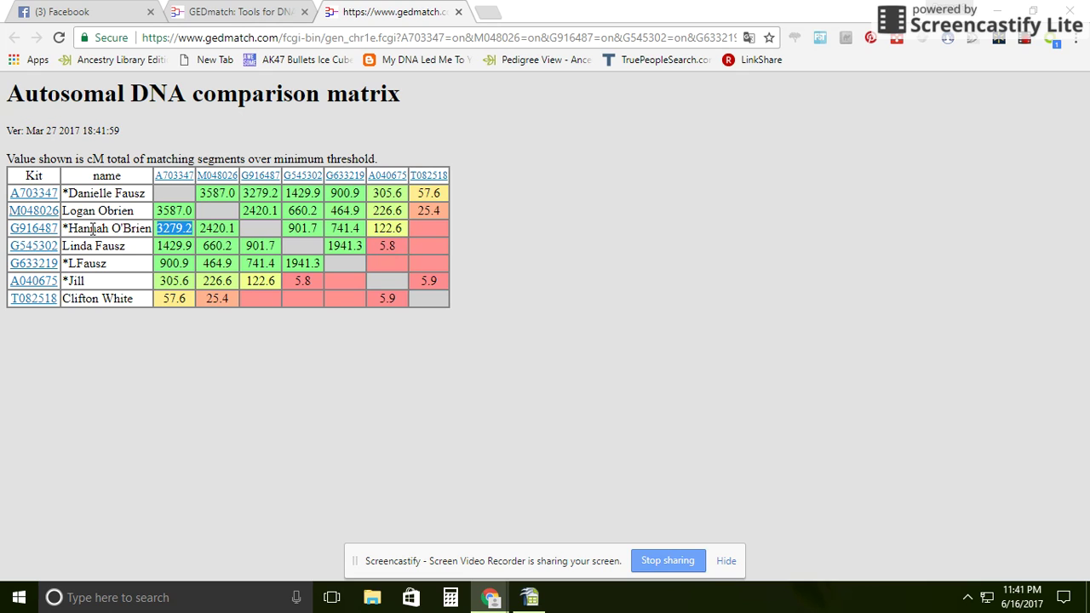
pyautogui.click(182, 244)
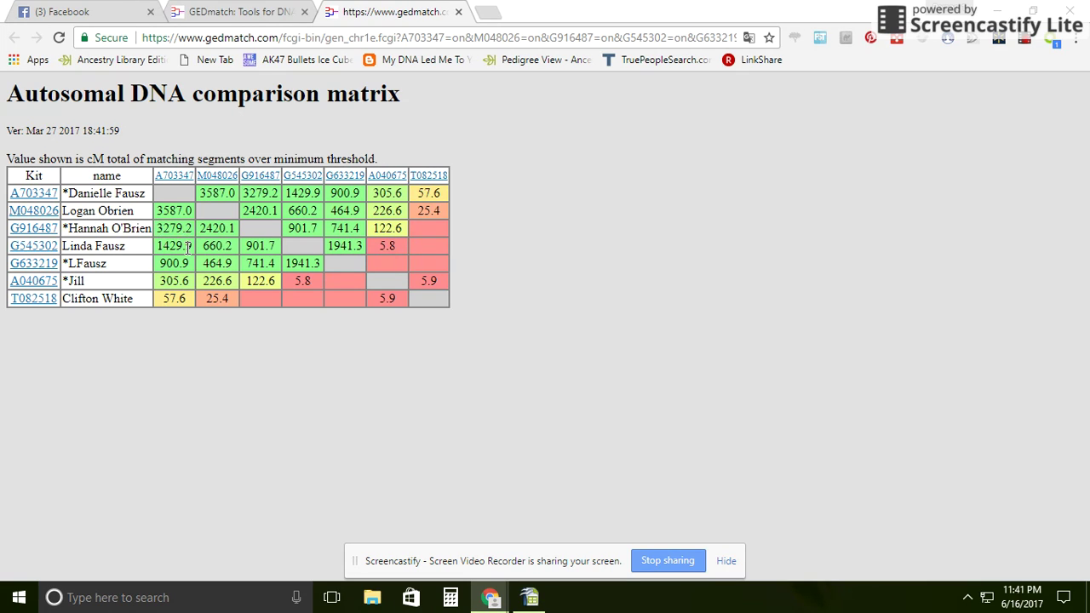
pyautogui.moveTo(159, 241); pyautogui.dragTo(191, 243)
pyautogui.click(172, 246)
pyautogui.moveTo(159, 263); pyautogui.dragTo(206, 265)
pyautogui.moveTo(159, 280); pyautogui.dragTo(192, 277)
pyautogui.click(183, 331)
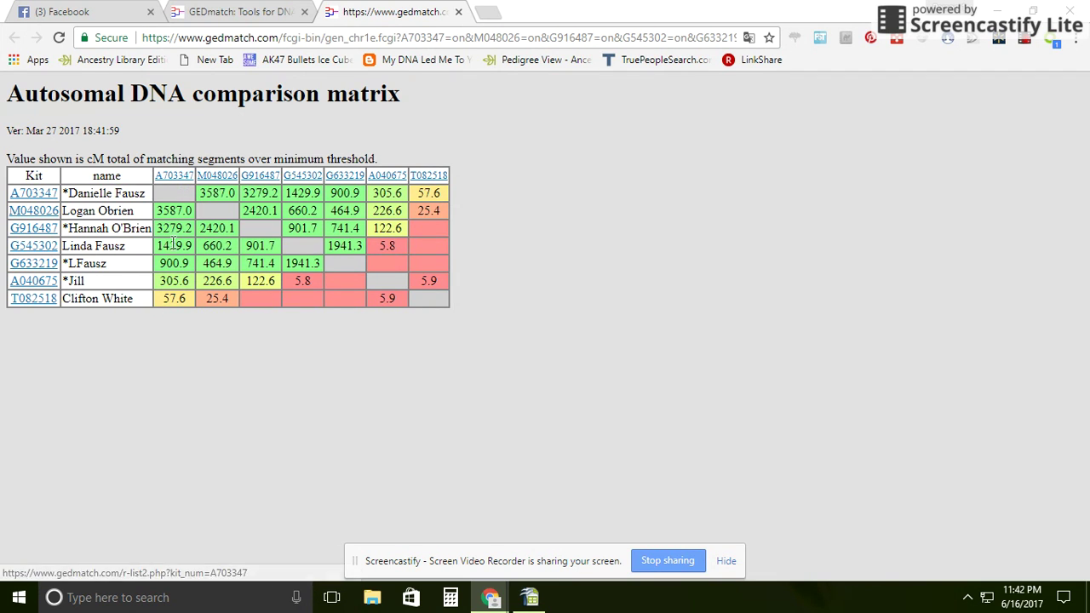
pyautogui.moveTo(163, 298); pyautogui.dragTo(188, 296)
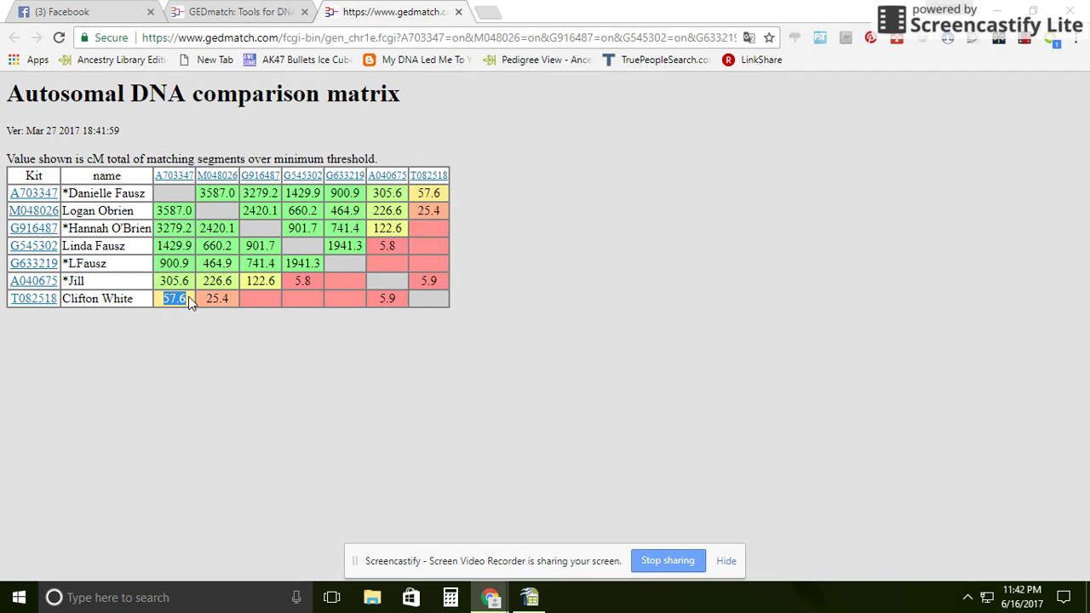
# Step: Search the web for DNA COUSIN CHART in a new browser tab
pyautogui.click(487, 12)
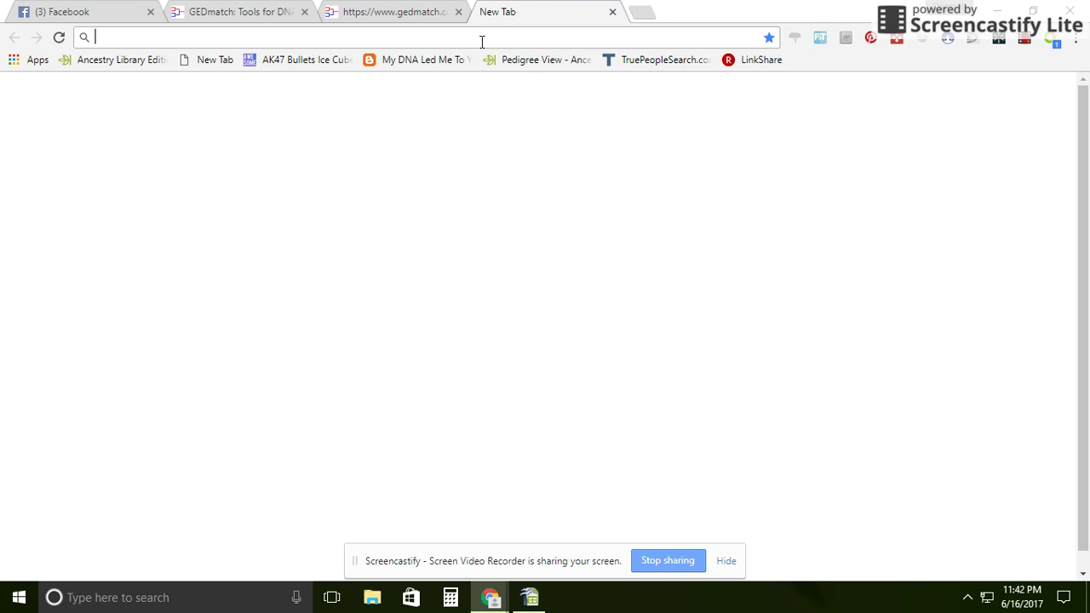
pyautogui.write('A')
pyautogui.press('BackSpace')
pyautogui.press('BackSpace')
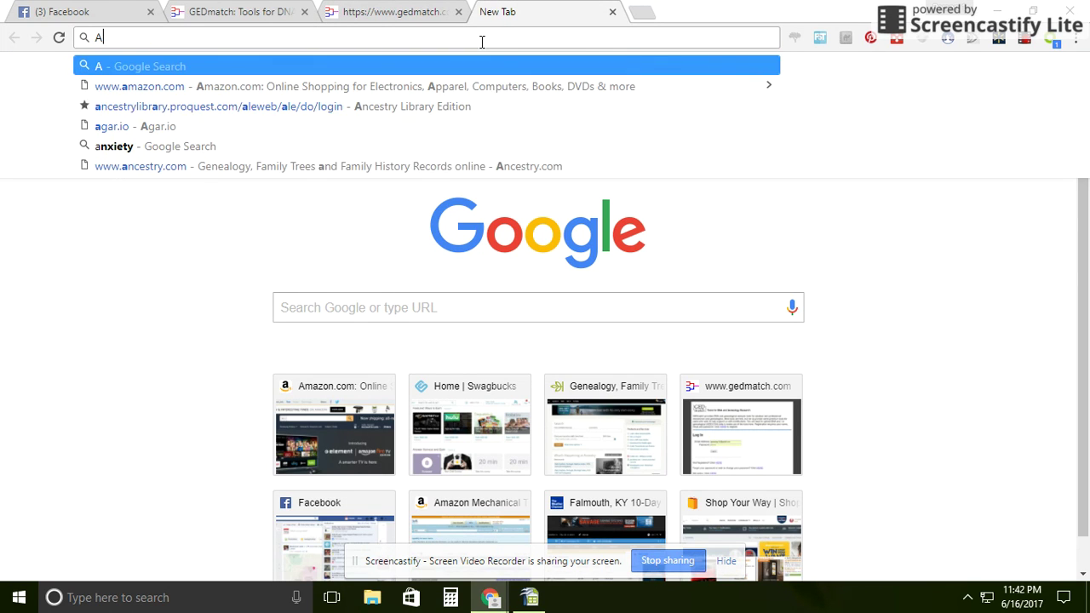
pyautogui.write('DNA COUSIN C')
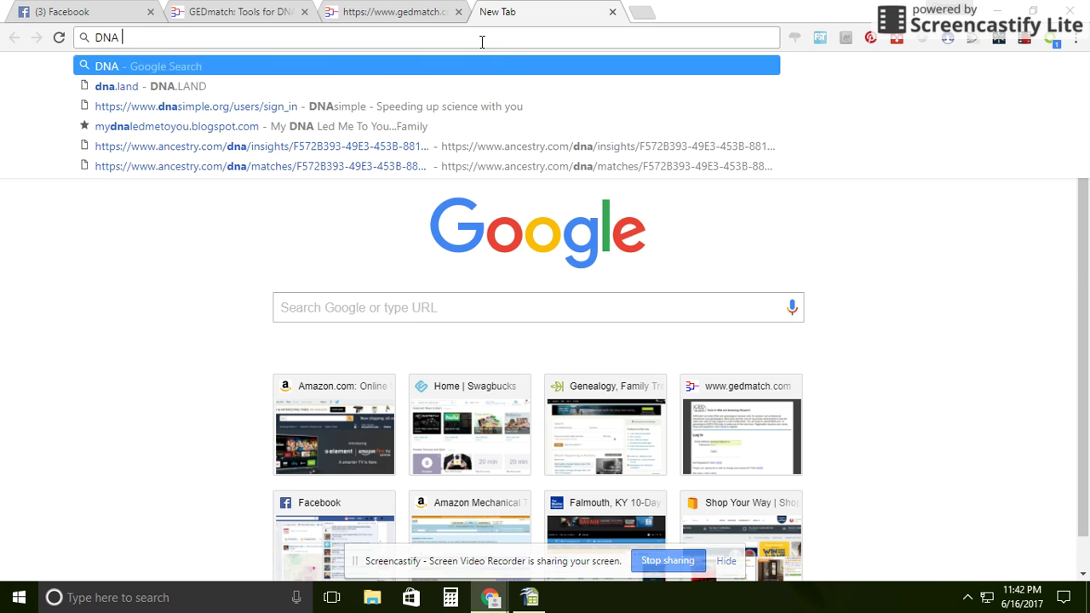
pyautogui.write('HART')
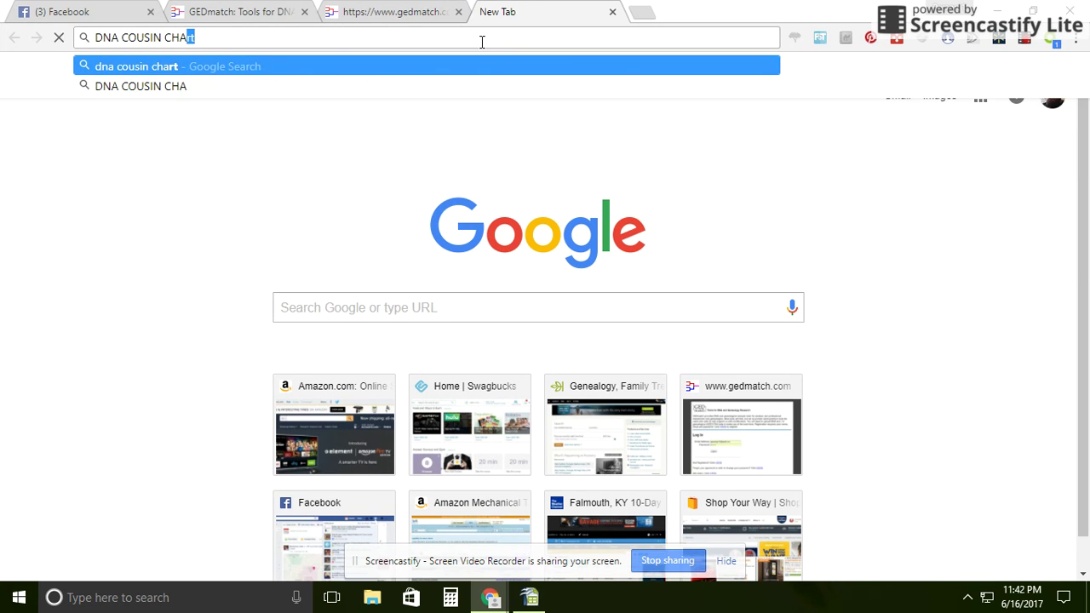
pyautogui.press('Return')
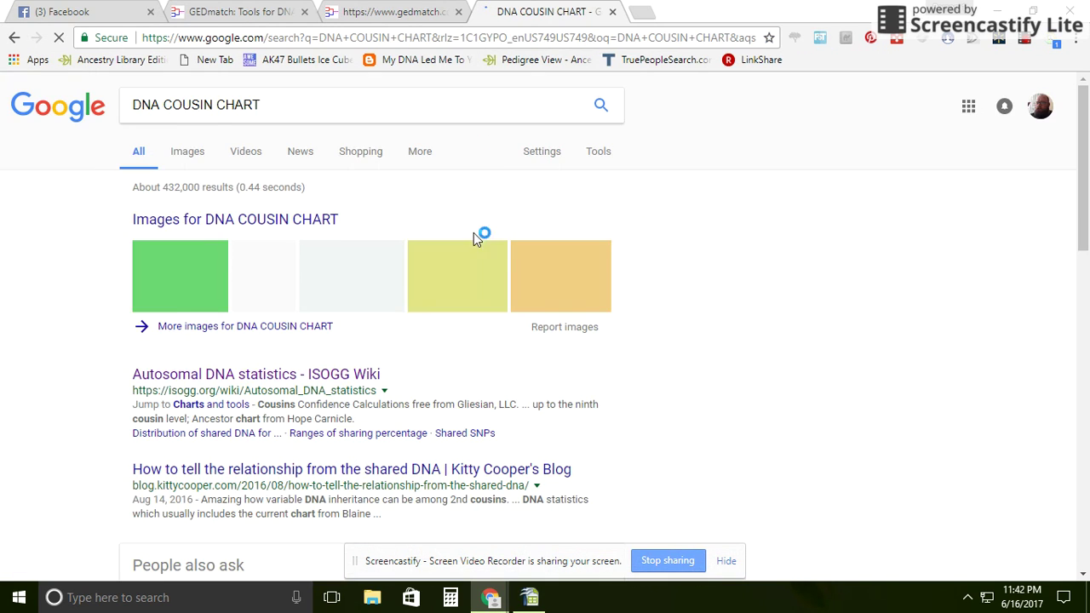
# Step: Open the Autosomal DNA statistics article on ISOGG Wiki and find its table of average shared cM by relationship
pyautogui.scroll(-1, 177, 322)
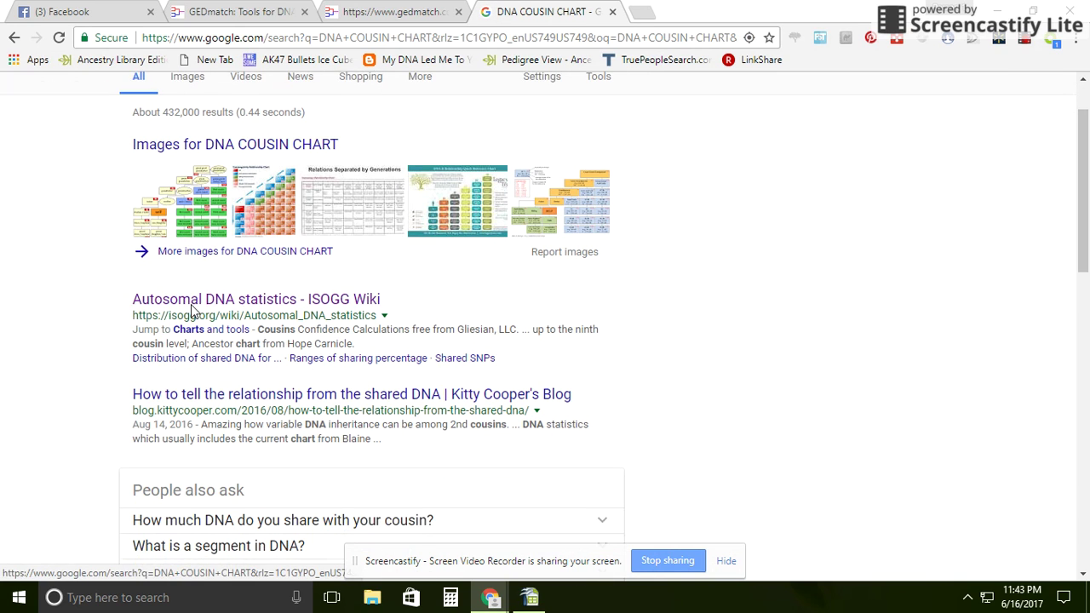
pyautogui.click(151, 294)
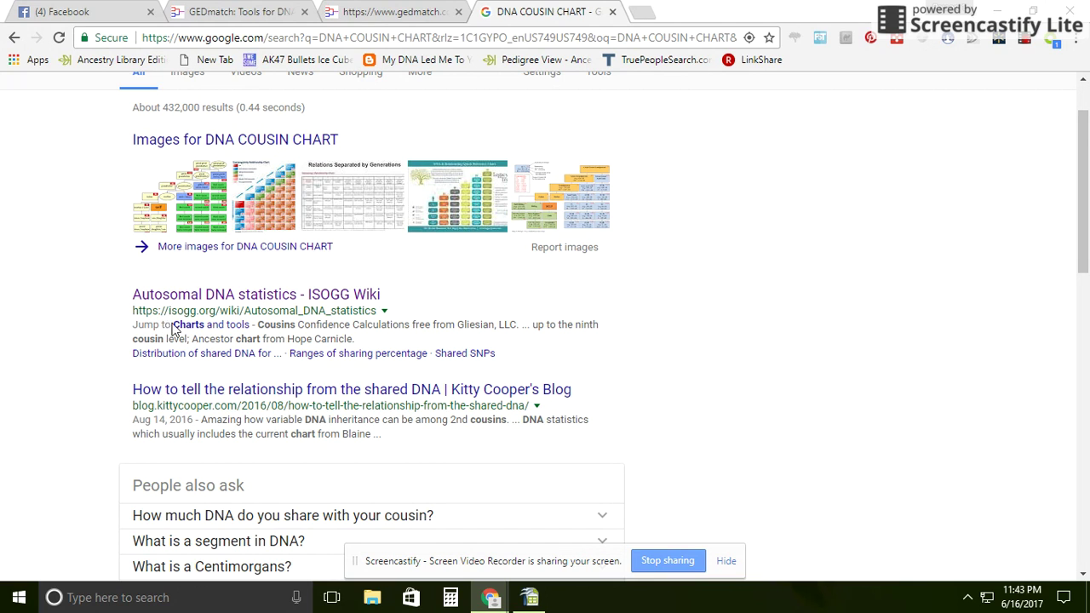
pyautogui.click(232, 307)
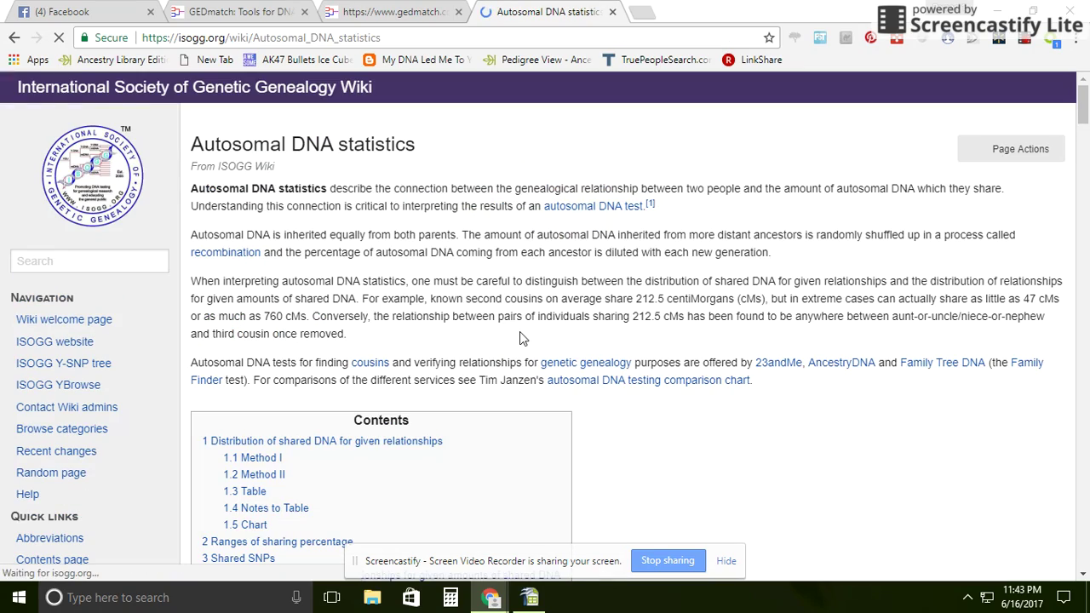
pyautogui.scroll(-5, 522, 281)
pyautogui.scroll(-15, 522, 225)
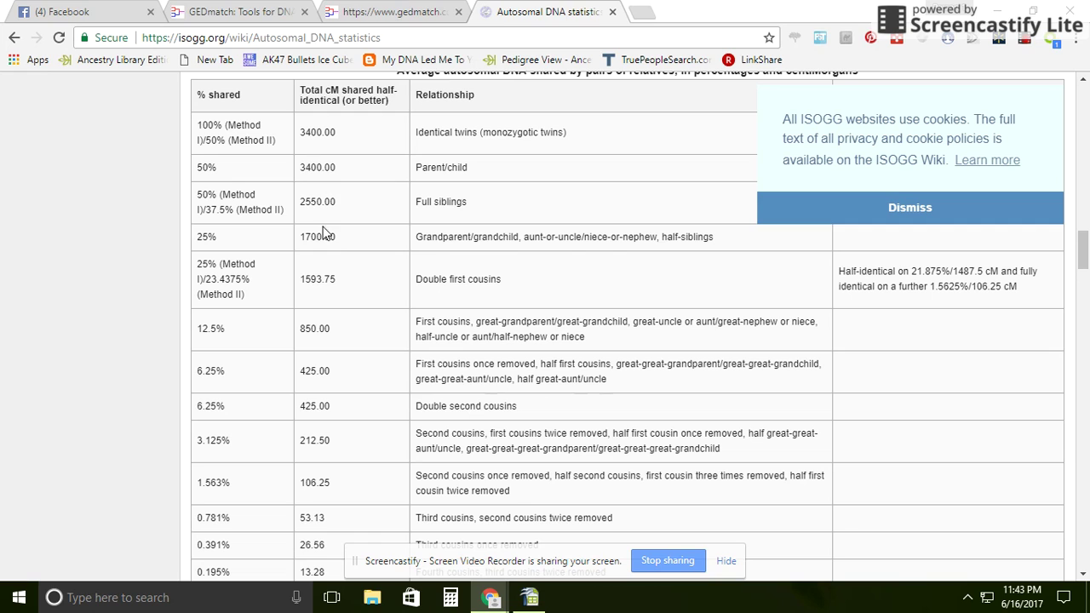
# Step: Return to the autosomal matrix and highlight the total cM that the last listed kit shares with the first kit
pyautogui.click(340, 11)
pyautogui.click(180, 303)
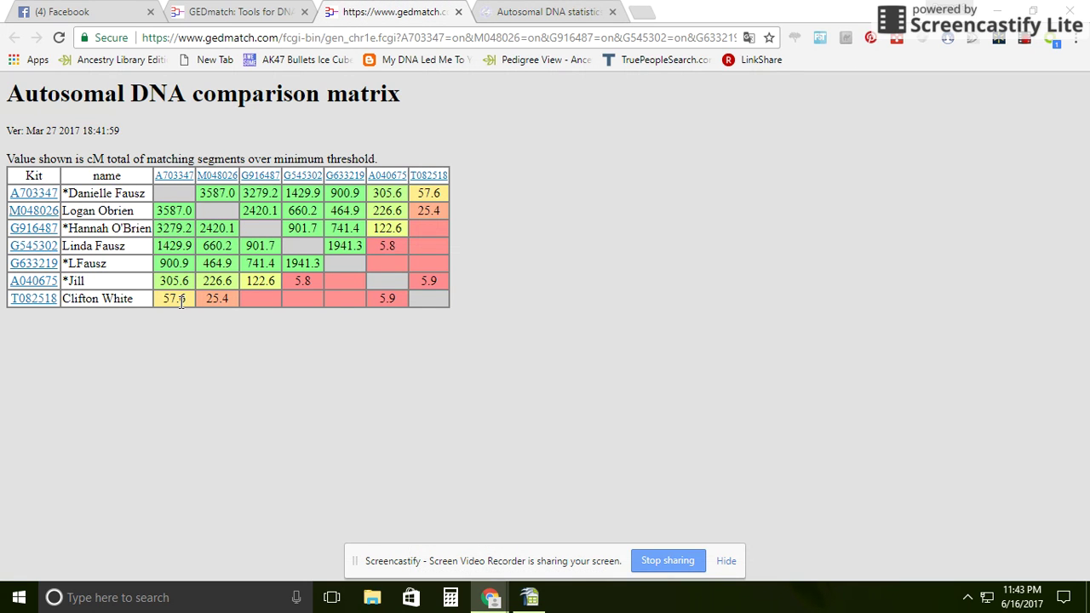
pyautogui.moveTo(169, 297); pyautogui.dragTo(183, 298)
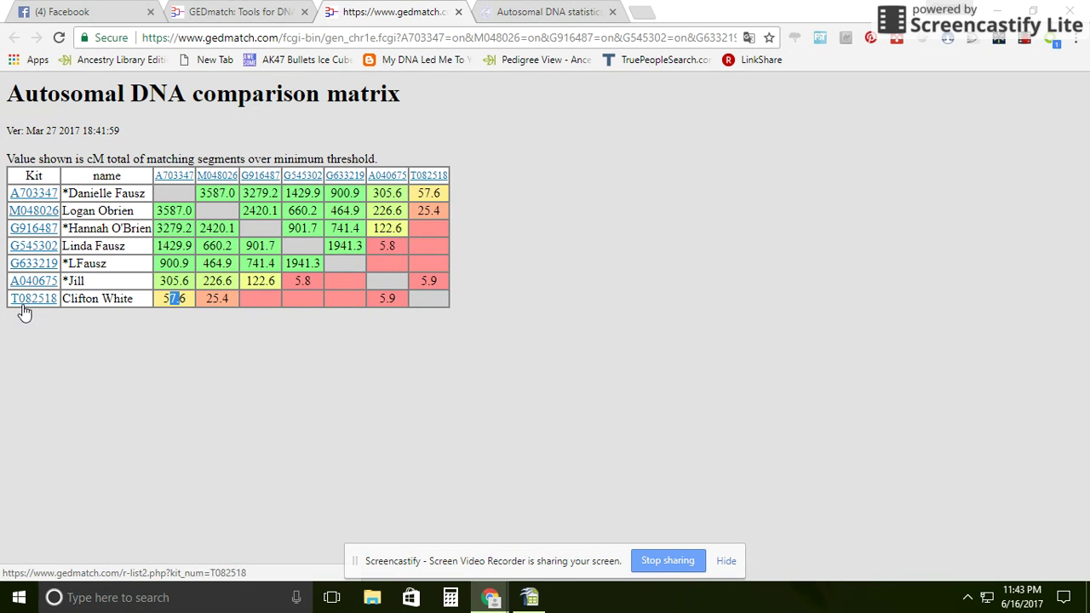
pyautogui.doubleClick(167, 298)
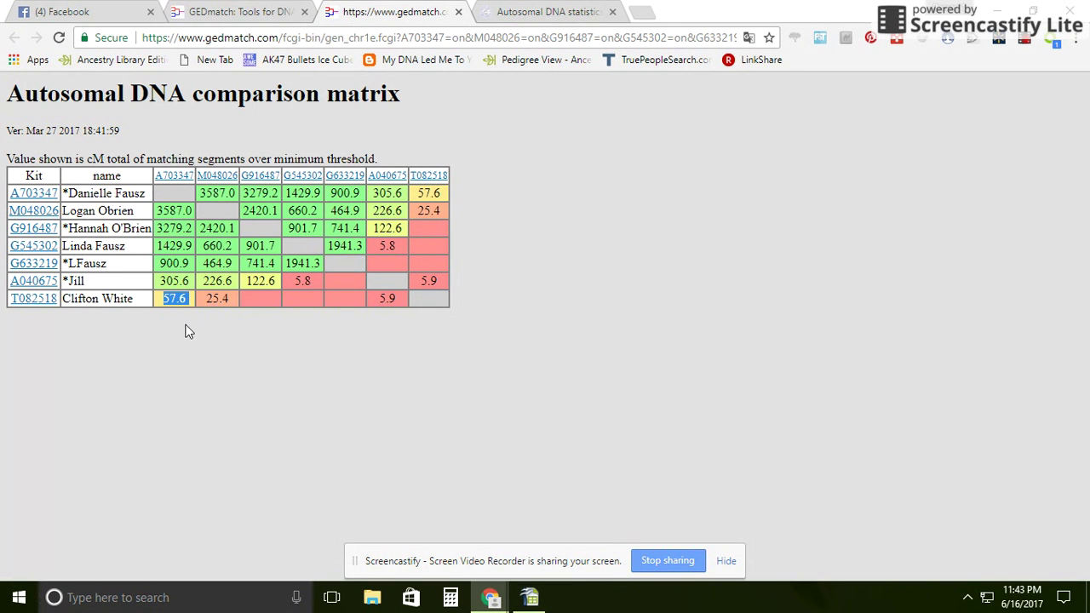
# Step: Look up the 53.13 cM row in the ISOGG shared-DNA table and highlight its Third cousins relationship
pyautogui.click(549, 11)
pyautogui.scroll(-2, 468, 447)
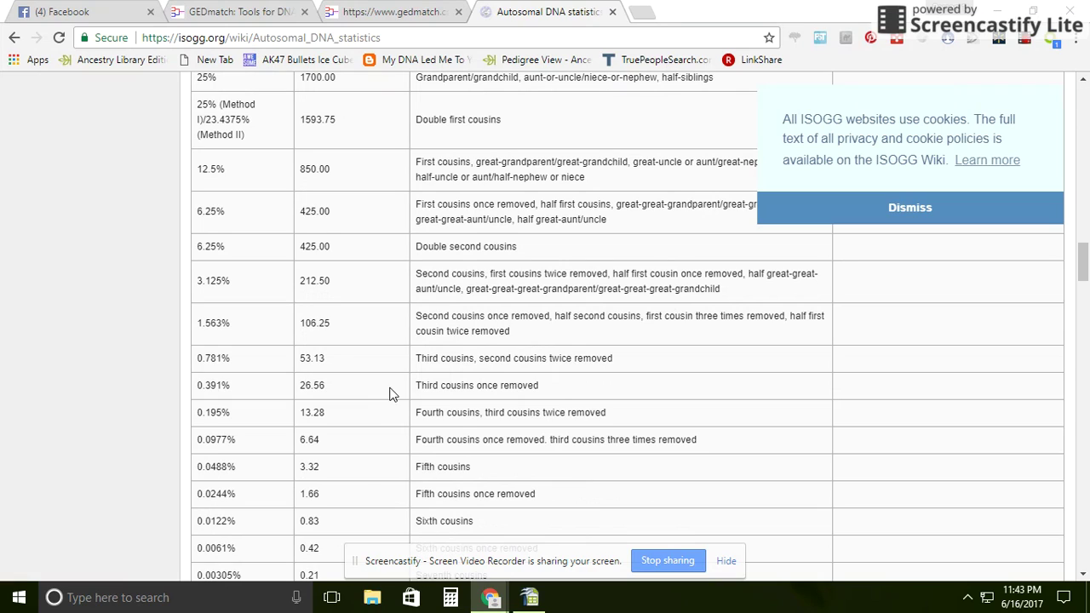
pyautogui.moveTo(326, 366); pyautogui.dragTo(302, 362)
pyautogui.click(319, 362)
pyautogui.moveTo(417, 358); pyautogui.dragTo(476, 358)
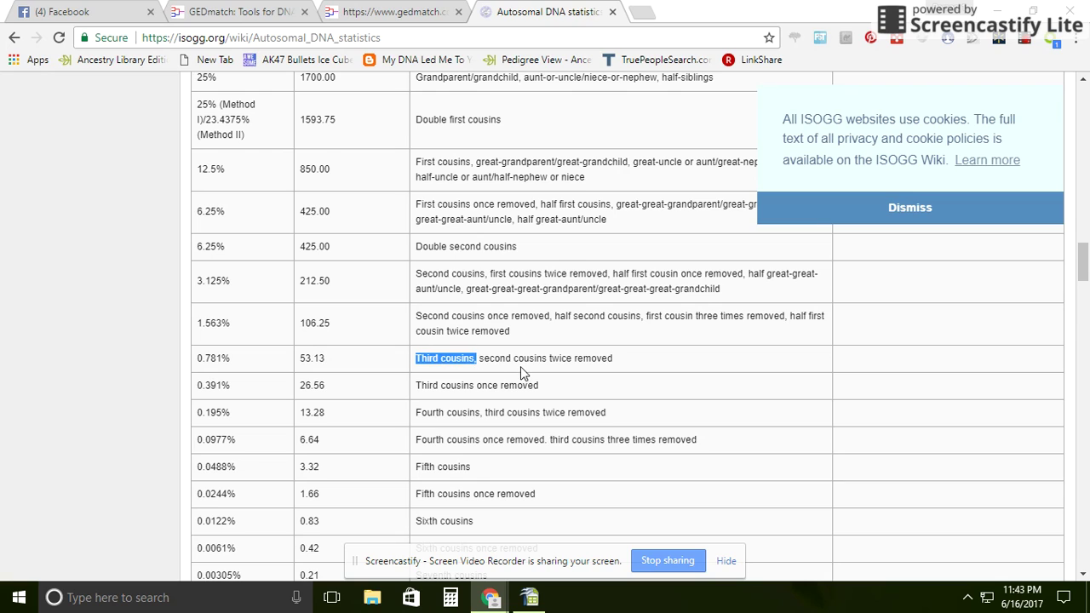
pyautogui.click(637, 360)
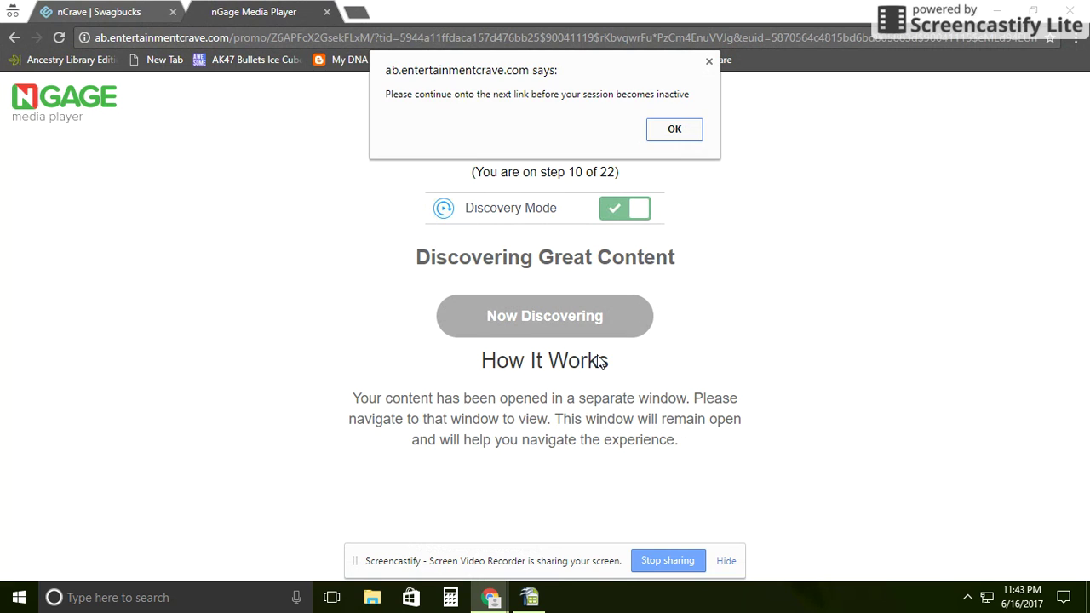
# Step: Minimize the interrupting nGage Media Player window and close the ISOGG Autosomal DNA statistics article
pyautogui.click(1005, 14)
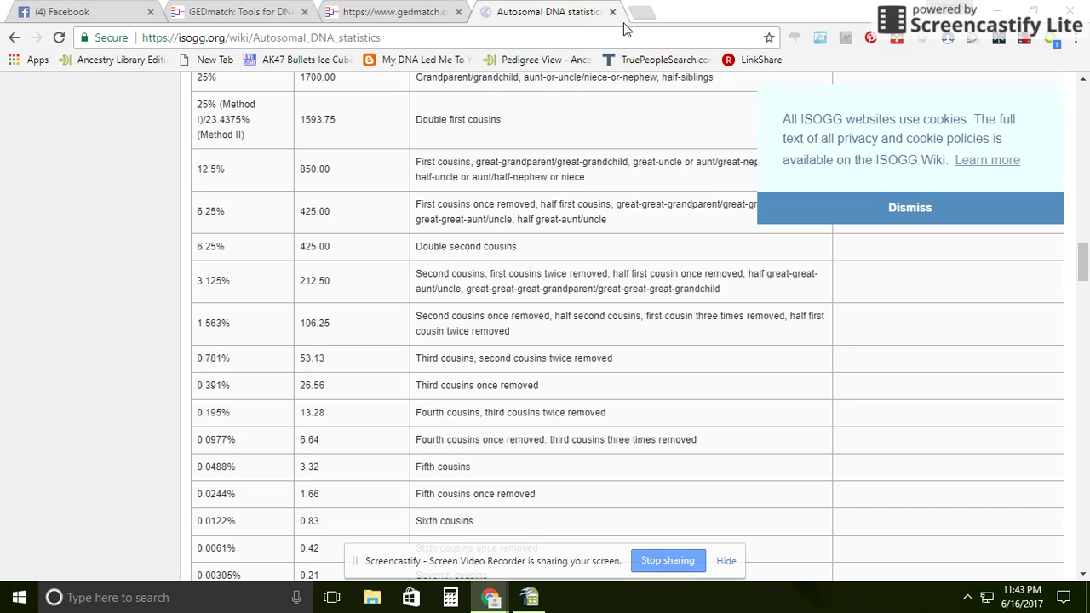
pyautogui.scroll(3, 558, 310)
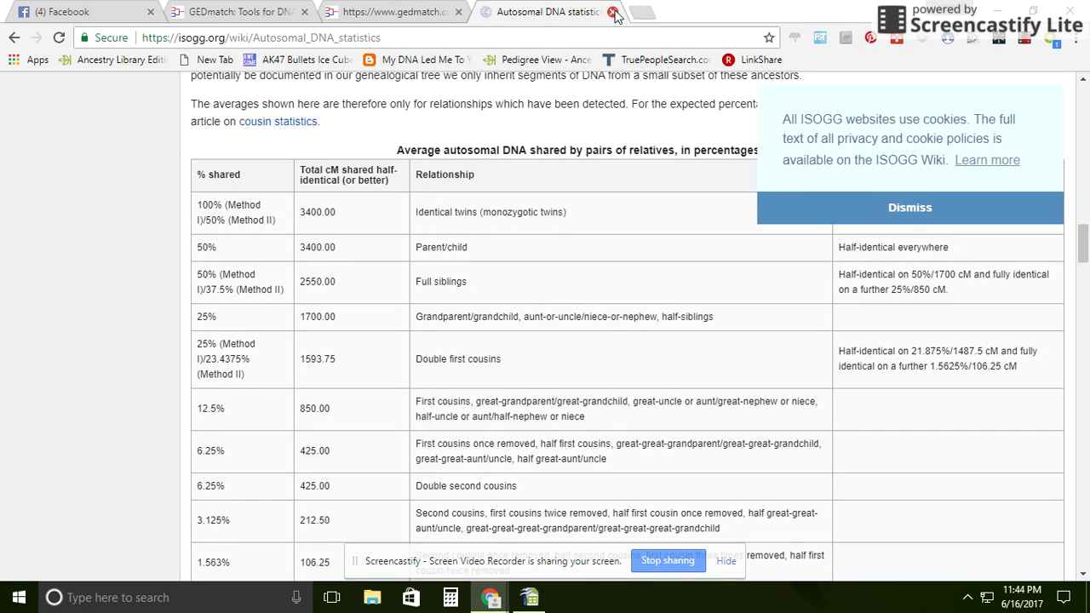
pyautogui.click(613, 12)
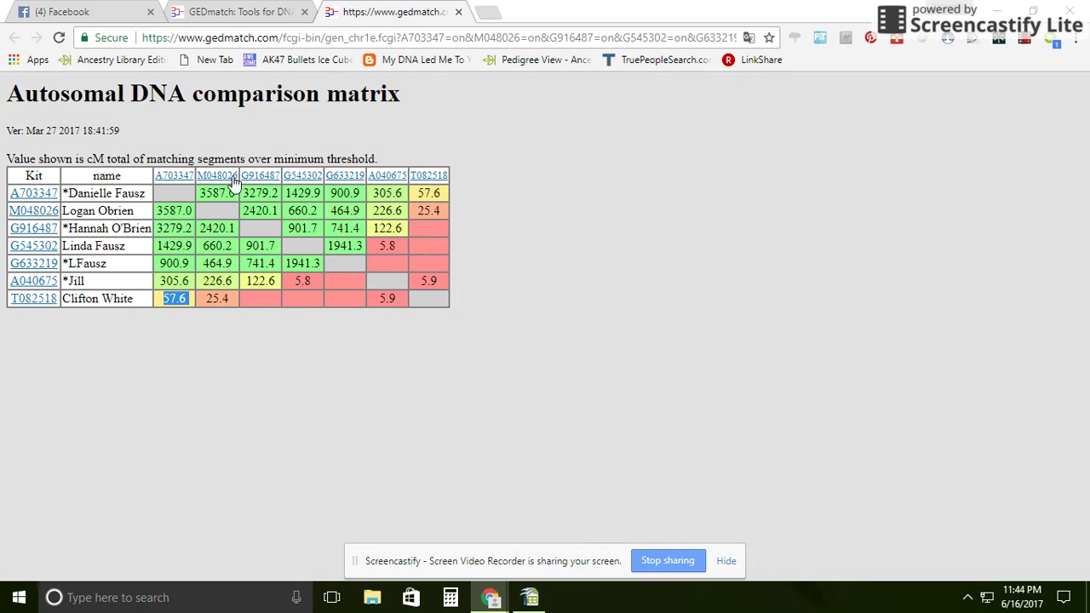
# Step: Examine the cM totals in the second kit's matrix column against the first kit's, and dismiss the interrupting session alert
pyautogui.moveTo(68, 209); pyautogui.dragTo(146, 209)
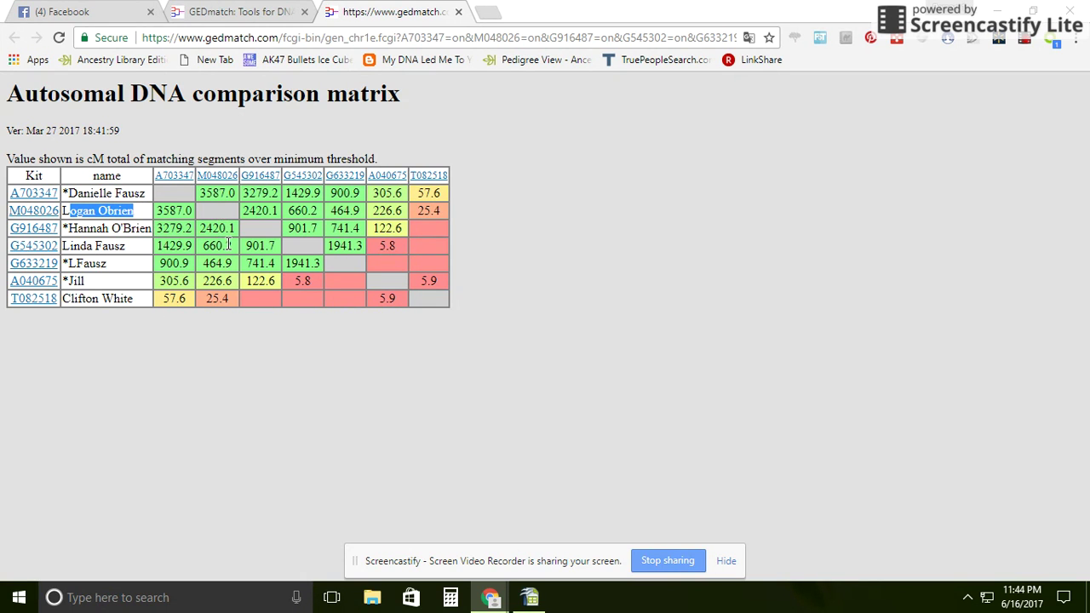
pyautogui.moveTo(233, 245); pyautogui.dragTo(206, 240)
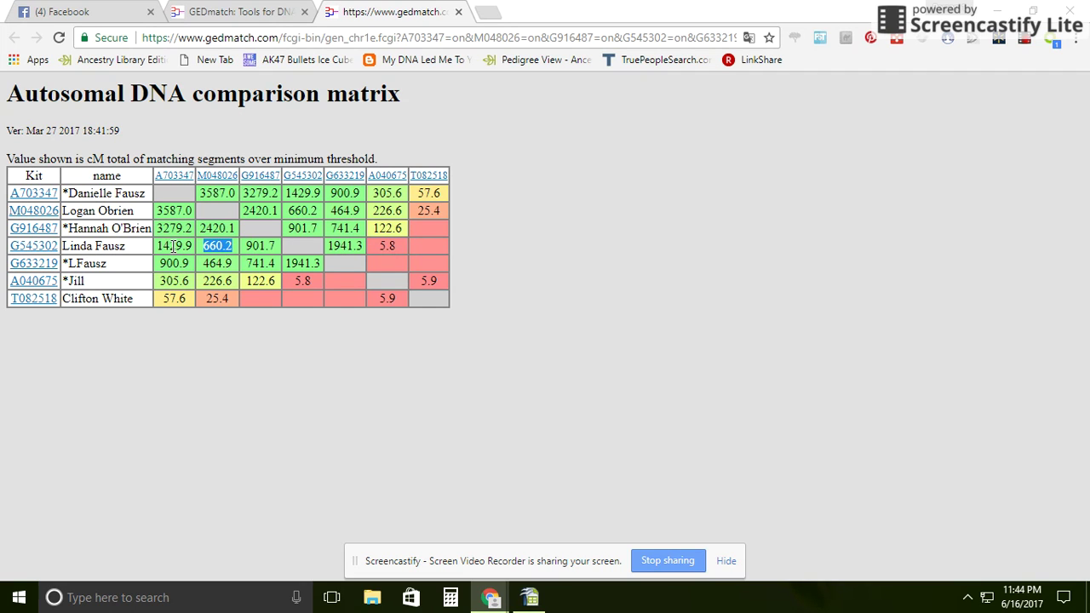
pyautogui.moveTo(159, 247); pyautogui.dragTo(232, 246)
pyautogui.moveTo(70, 261); pyautogui.dragTo(127, 262)
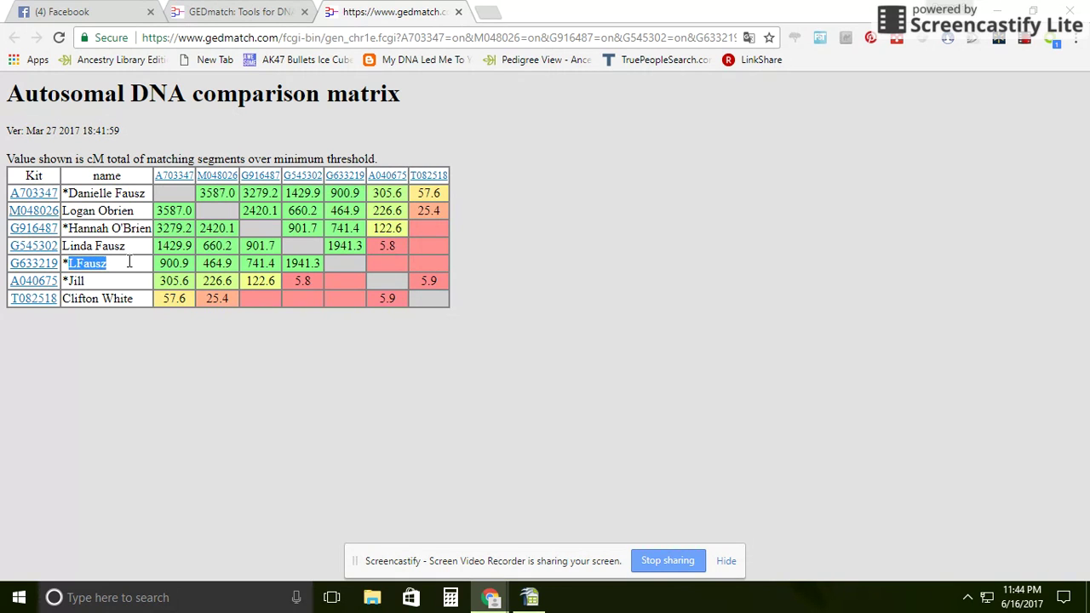
pyautogui.moveTo(239, 266); pyautogui.dragTo(206, 264)
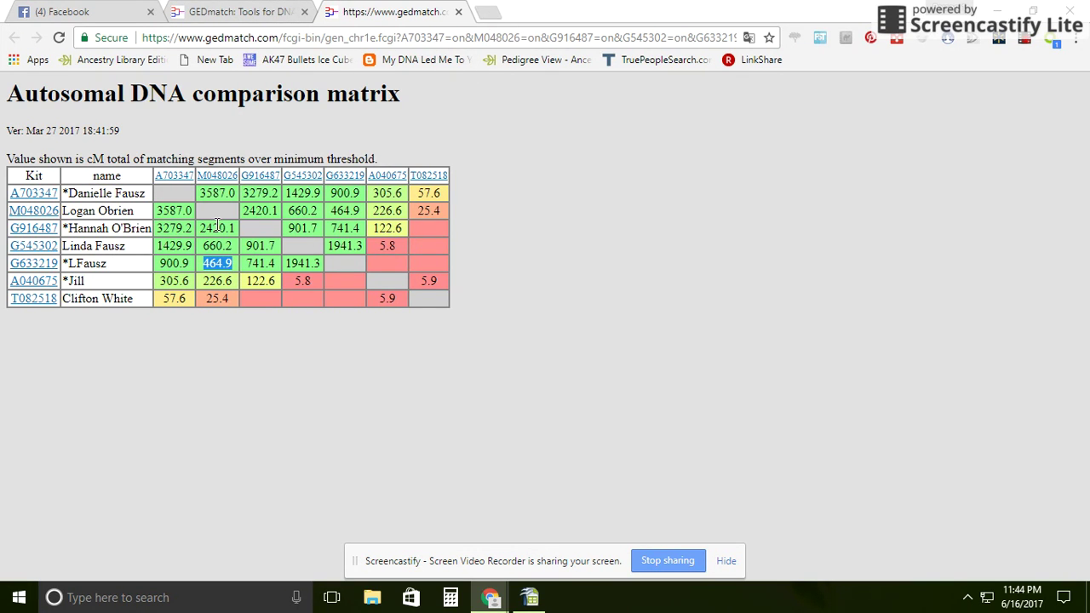
pyautogui.doubleClick(214, 281)
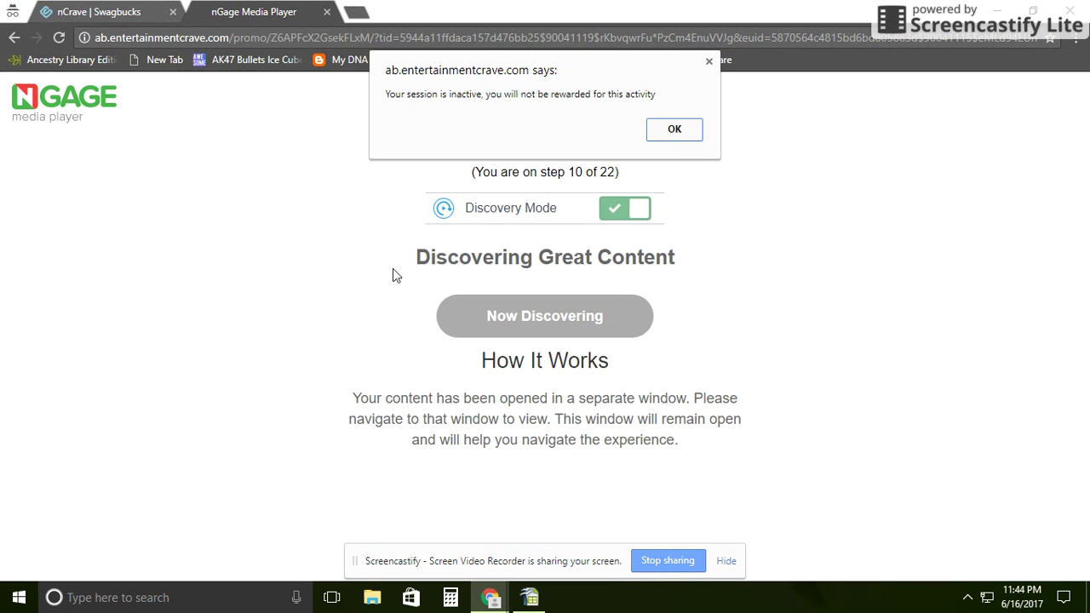
pyautogui.click(674, 129)
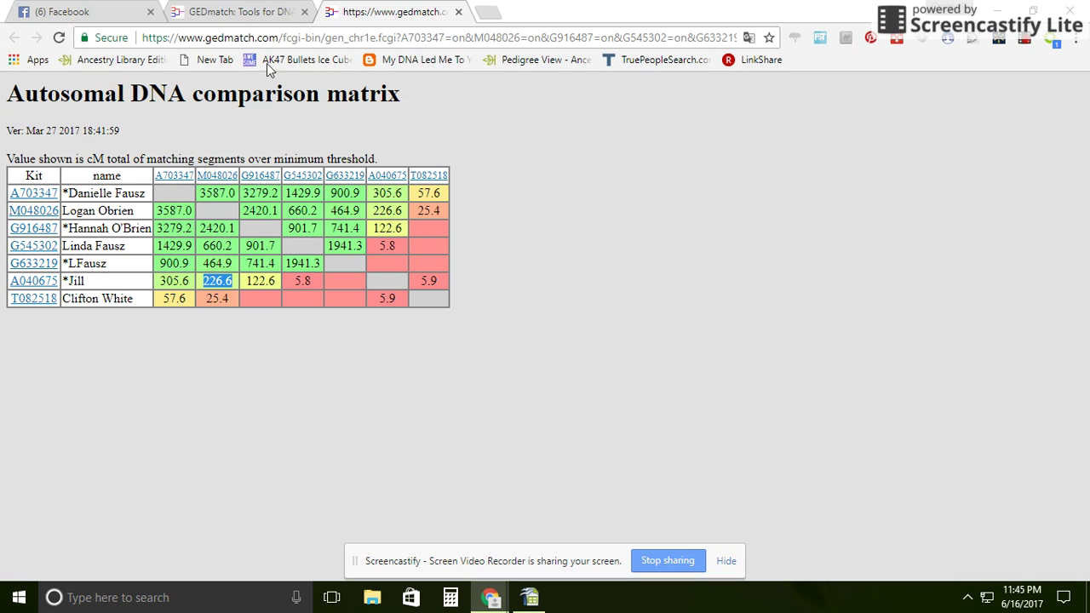
# Step: Close the matrix, search for GEDCOMs linked to the selected kits, and close the results page after checking it
pyautogui.click(458, 12)
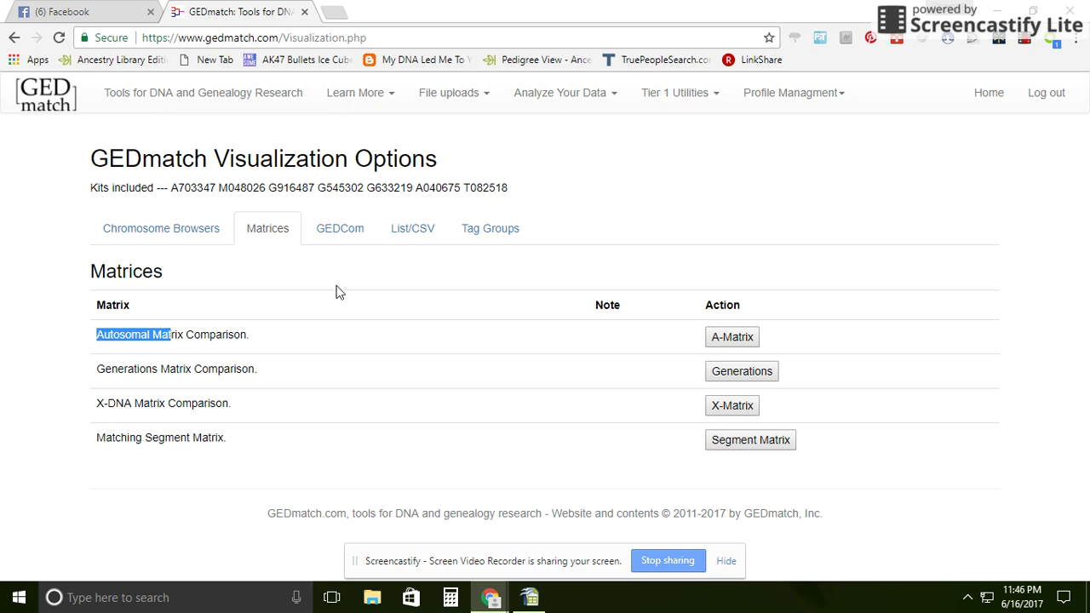
pyautogui.click(332, 235)
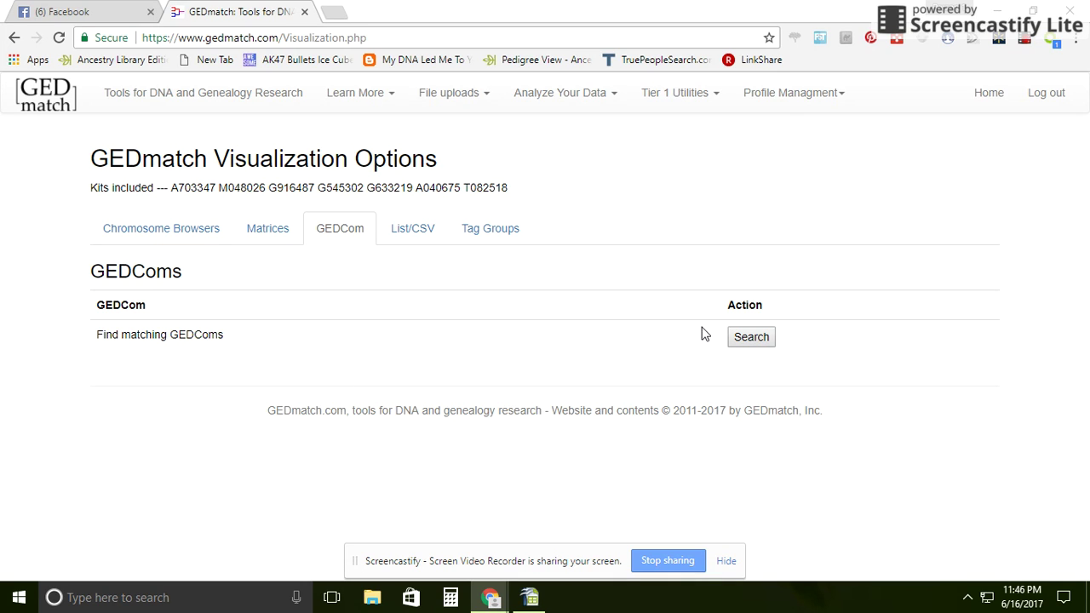
pyautogui.click(739, 338)
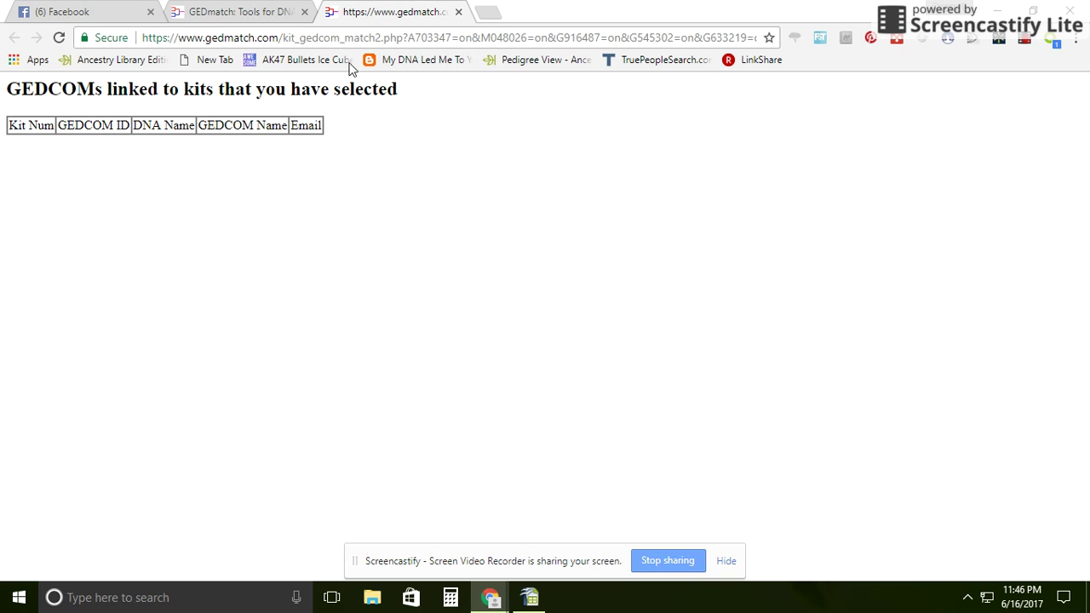
pyautogui.click(240, 9)
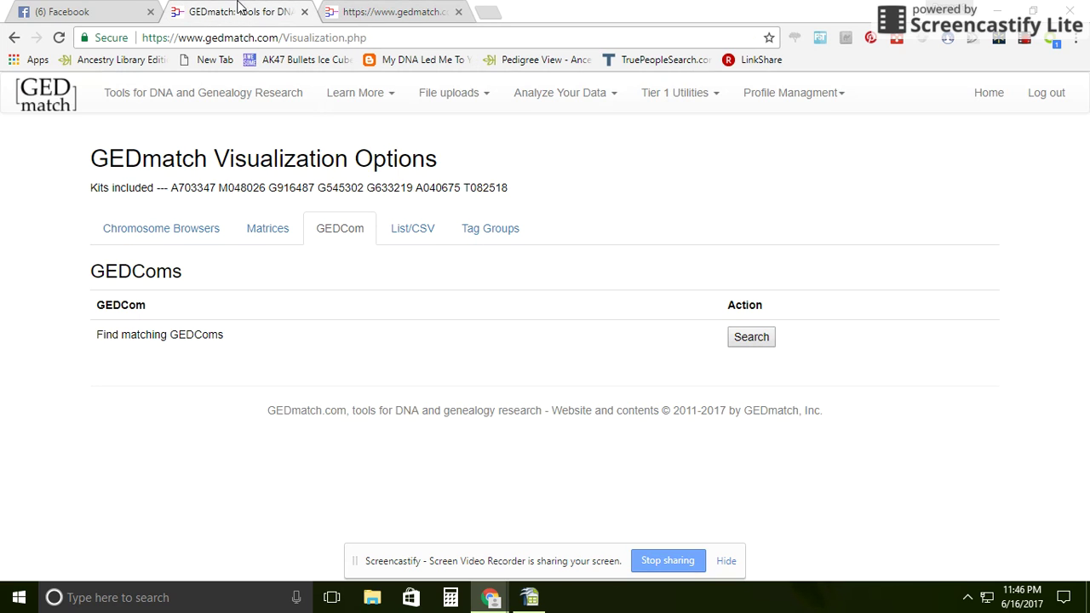
pyautogui.click(376, 12)
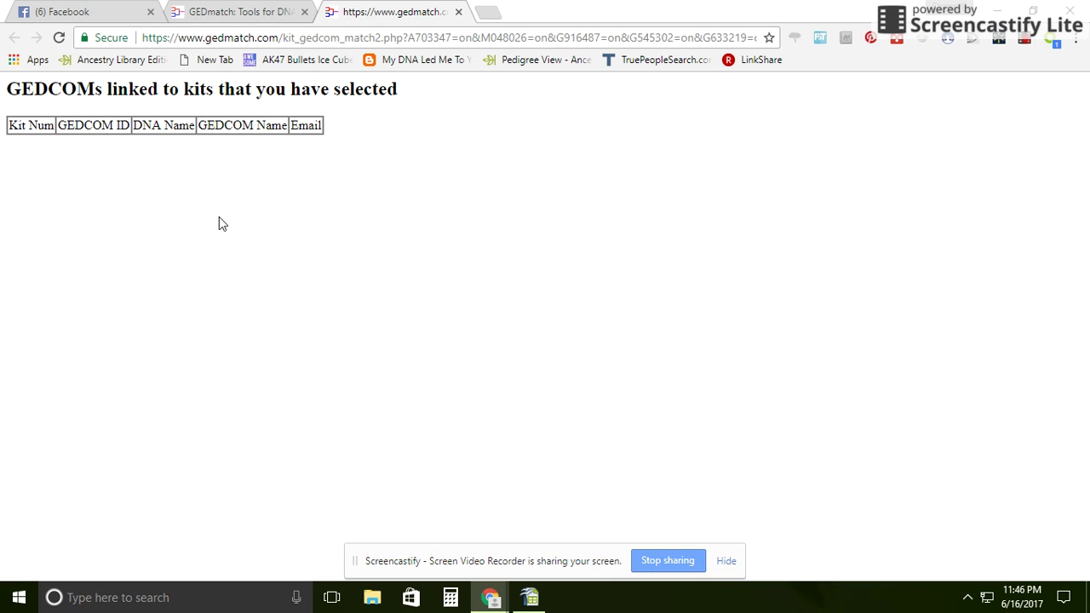
pyautogui.click(460, 14)
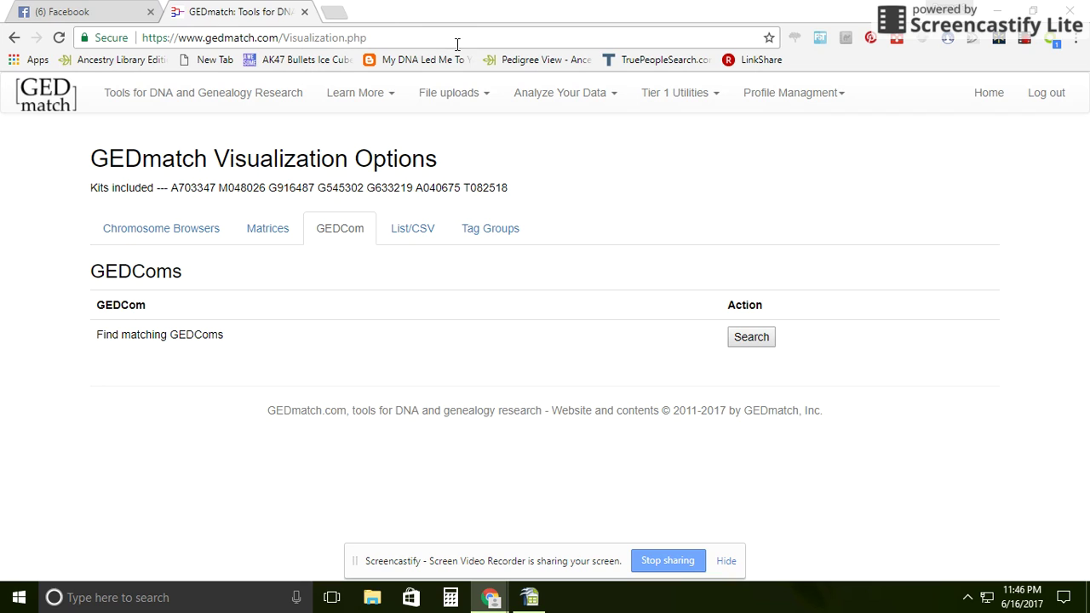
# Step: Review the List/CSV download and Tag Groups options for the selected kits, and return to the one-to-many match list
pyautogui.click(428, 234)
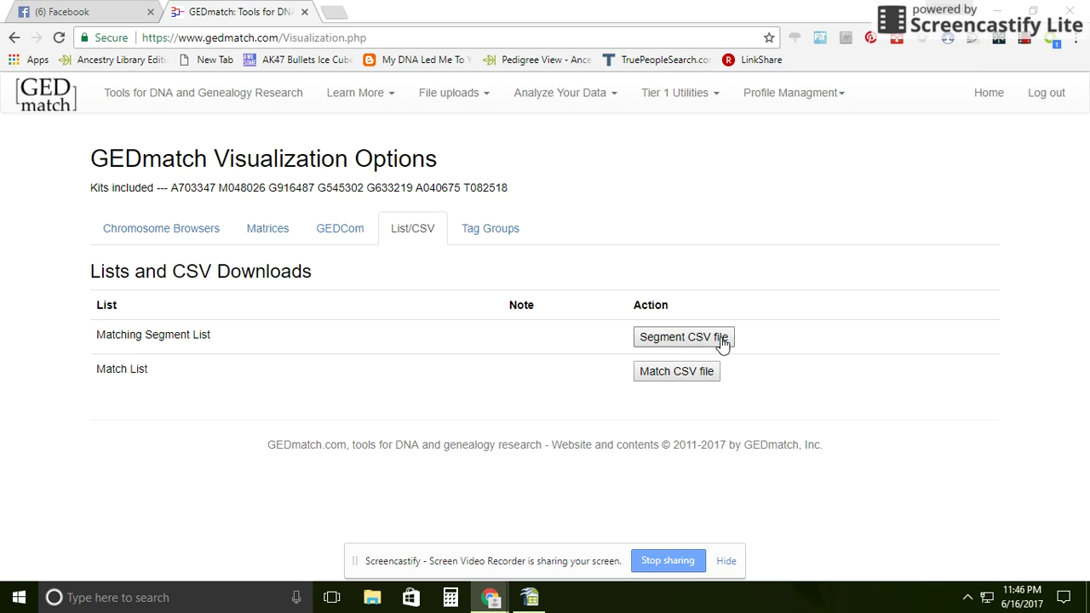
pyautogui.click(491, 230)
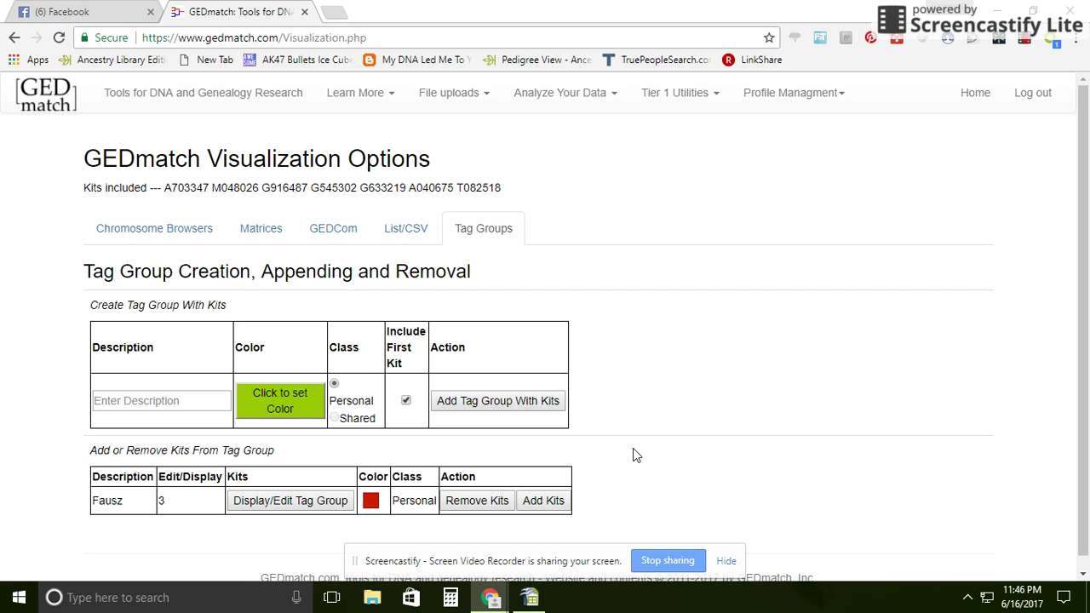
pyautogui.scroll(-1, 633, 448)
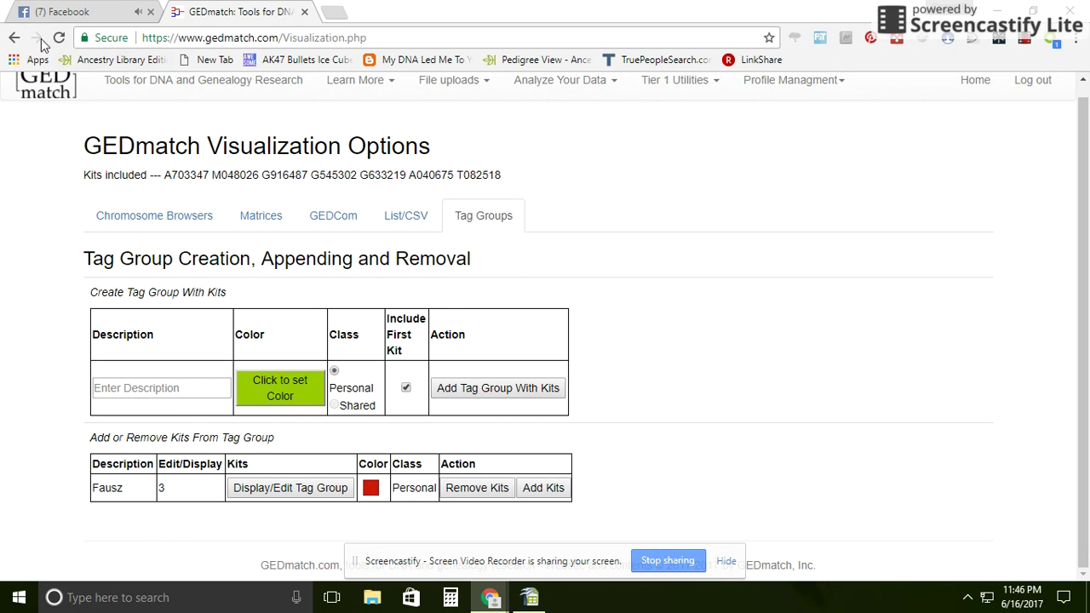
pyautogui.click(14, 38)
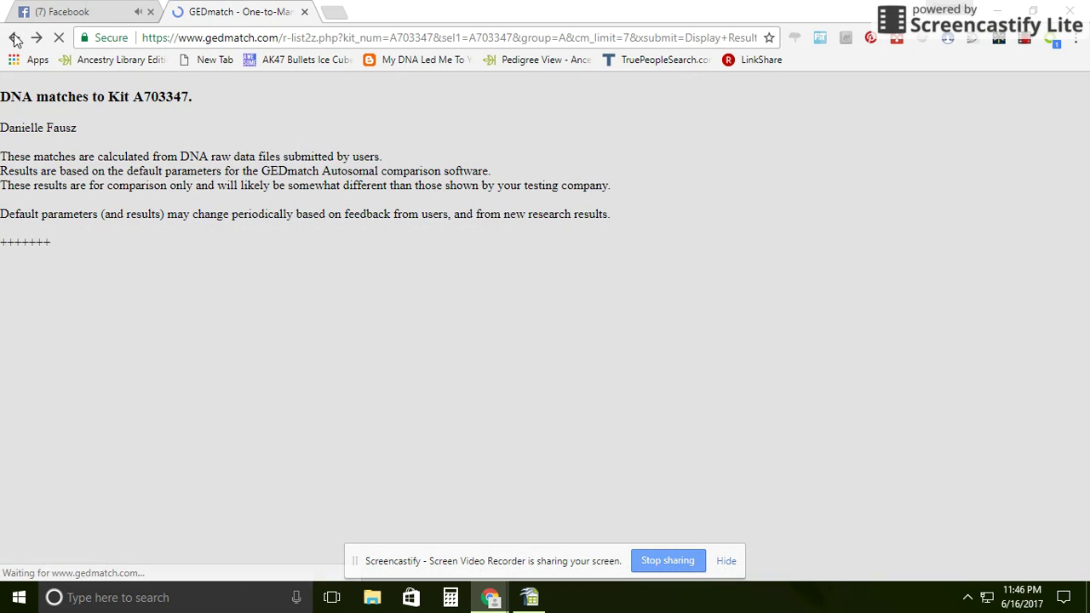
# Step: Open gedmatch.com in a new browser tab and log in with the prefilled account credentials
pyautogui.click(340, 15)
pyautogui.write('GED')
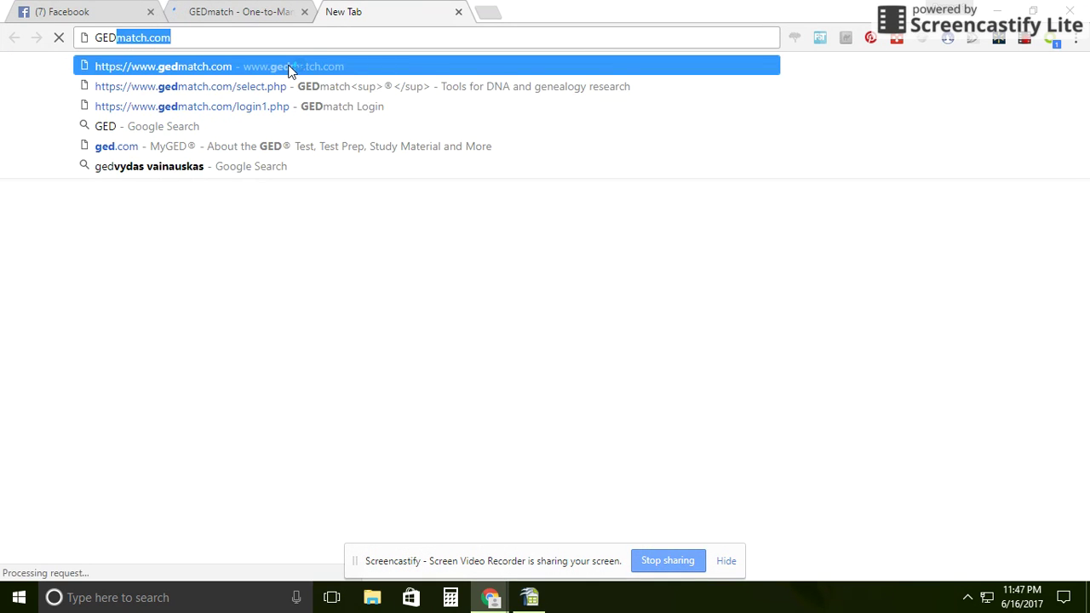
pyautogui.click(289, 68)
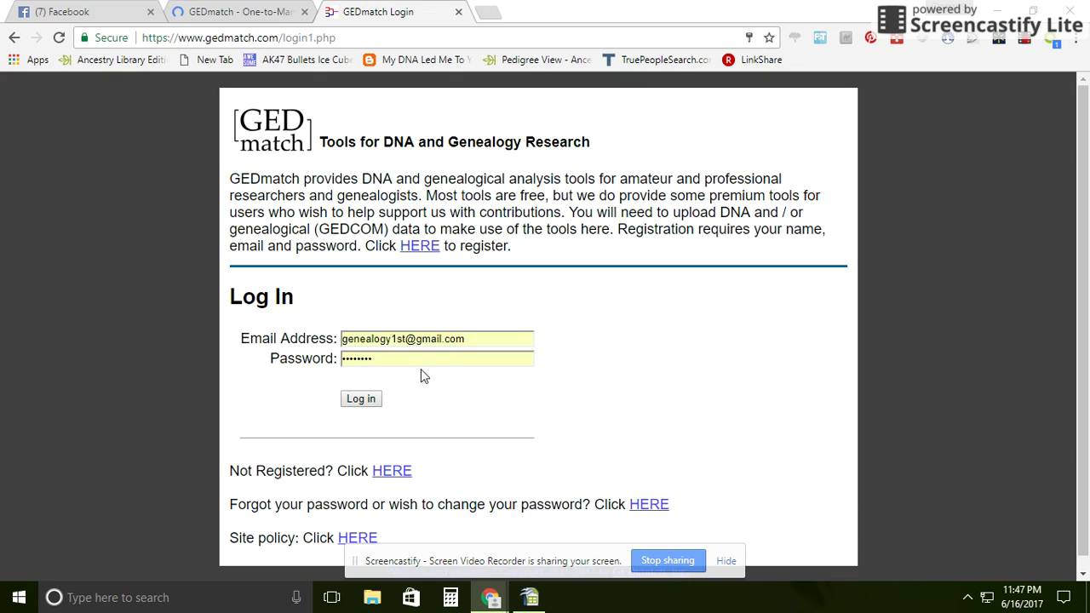
pyautogui.click(362, 399)
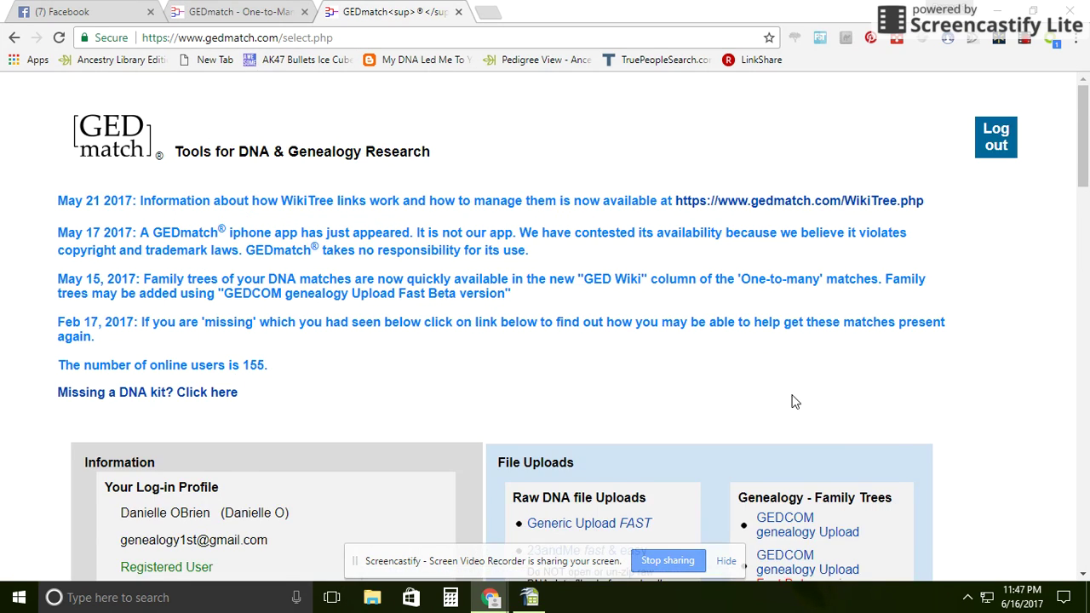
# Step: Find the Tier 1 Utilities section with its DNA Raw Data tools on the GEDmatch home page
pyautogui.scroll(-5, 793, 397)
pyautogui.scroll(-10, 785, 368)
pyautogui.scroll(4, 747, 194)
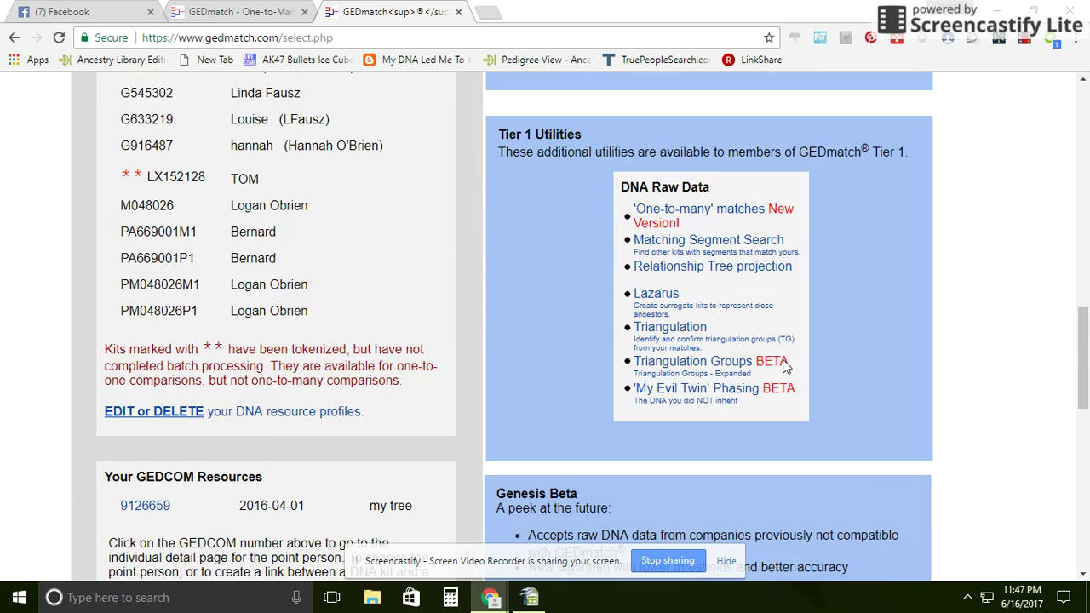